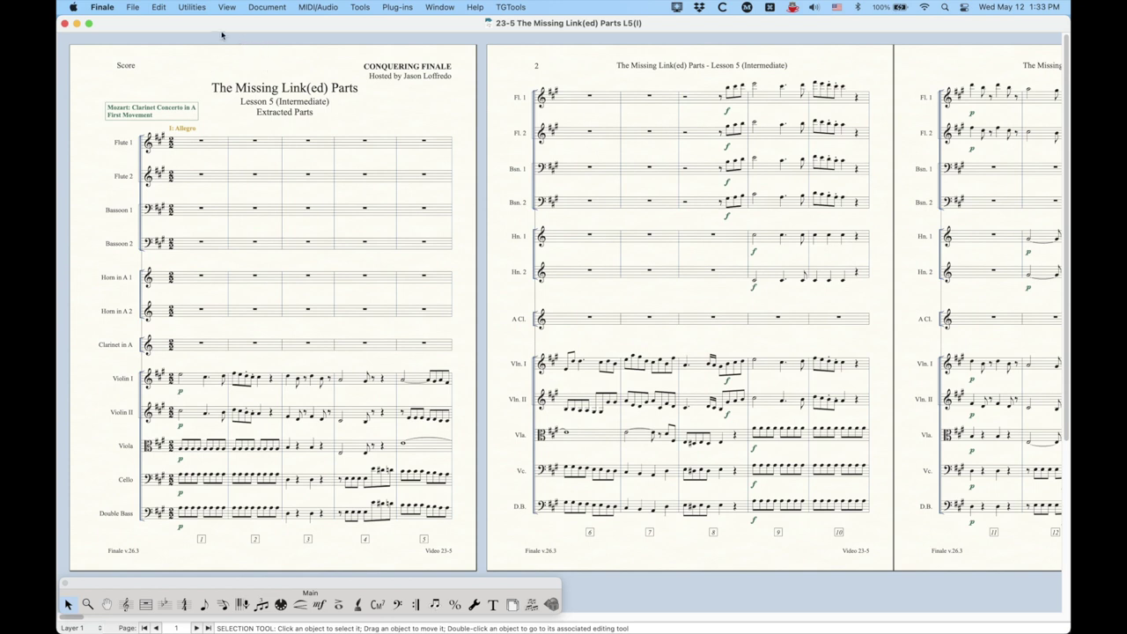
# Preview the Violin II part alone, then return to the full score.
pyautogui.click(276, 7)
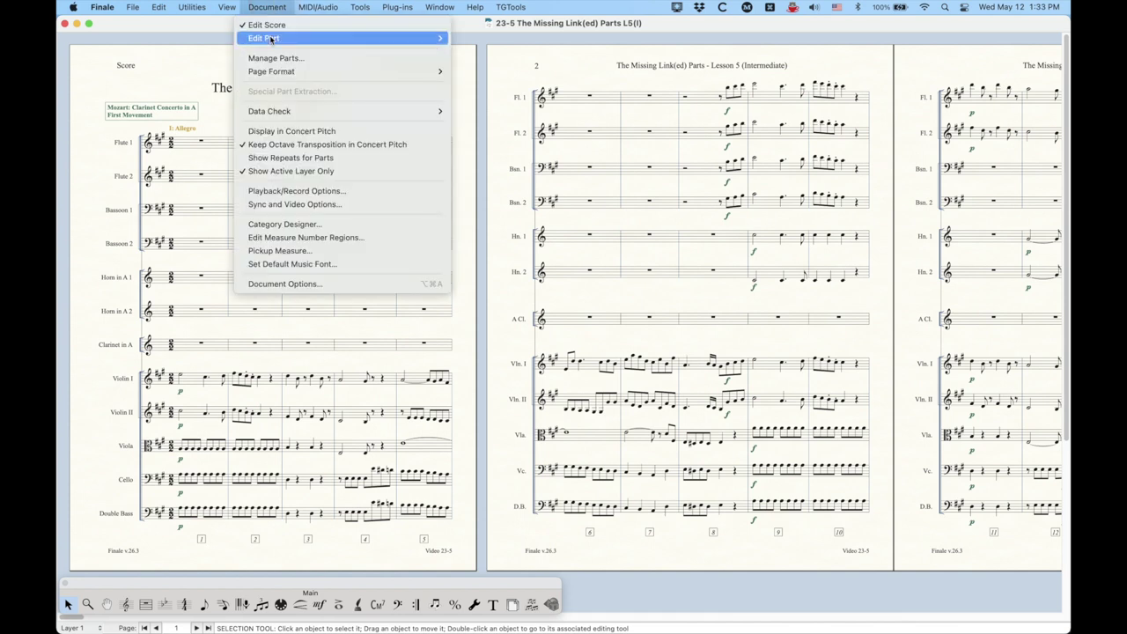
pyautogui.moveTo(270, 40)
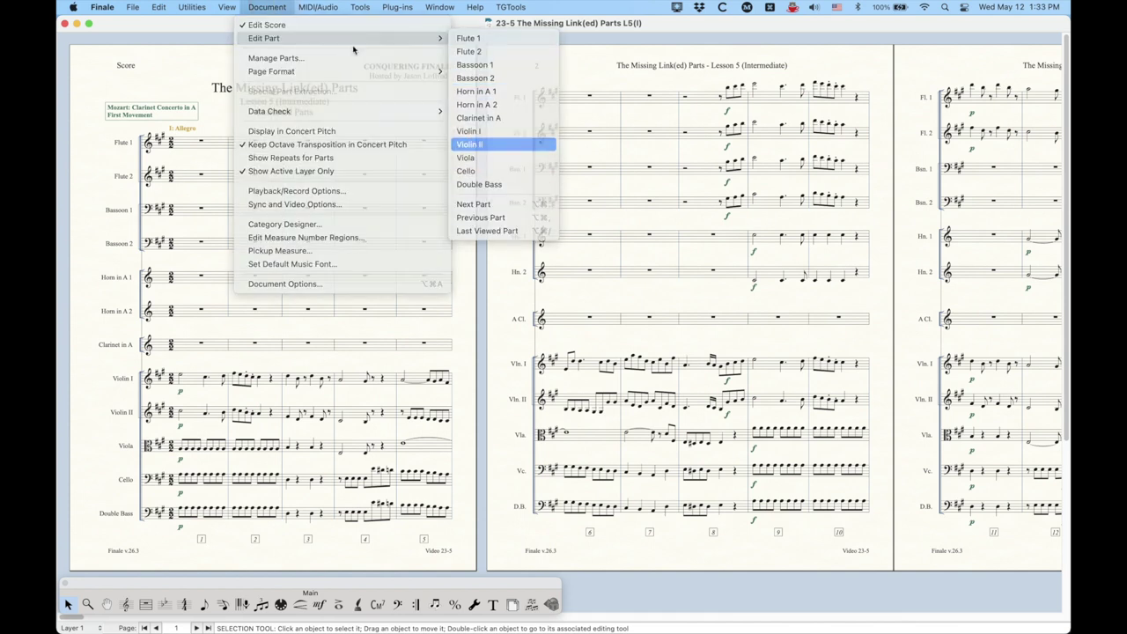
pyautogui.click(469, 143)
pyautogui.click(275, 11)
pyautogui.click(276, 25)
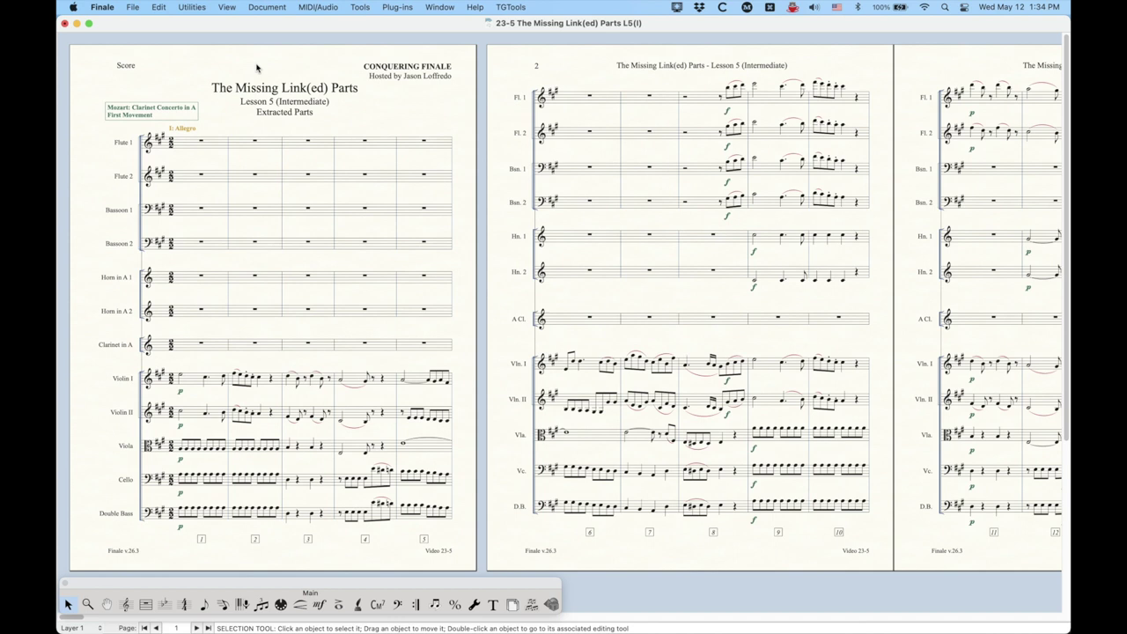
pyautogui.click(272, 7)
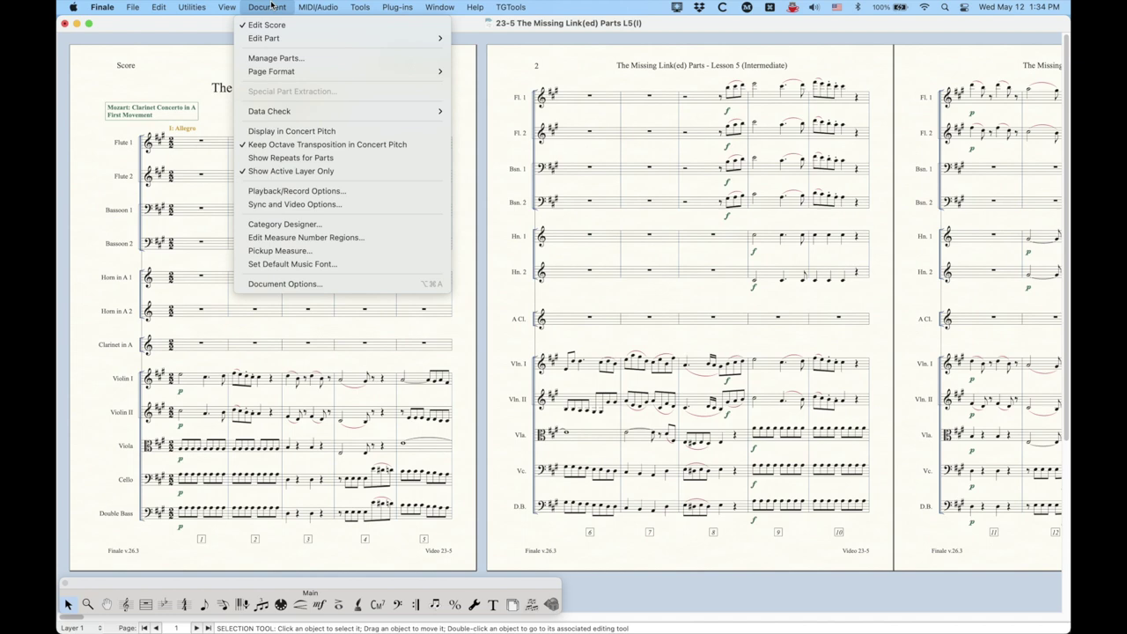
pyautogui.click(225, 61)
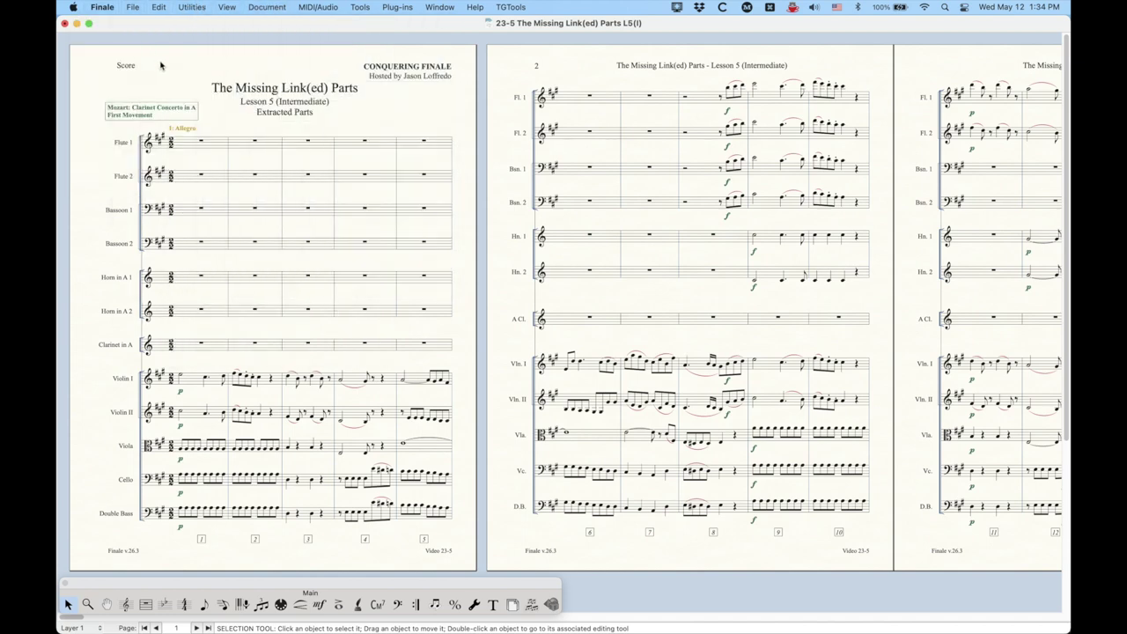
# Start Extract Parts from the File menu and move its dialog into view.
pyautogui.click(133, 7)
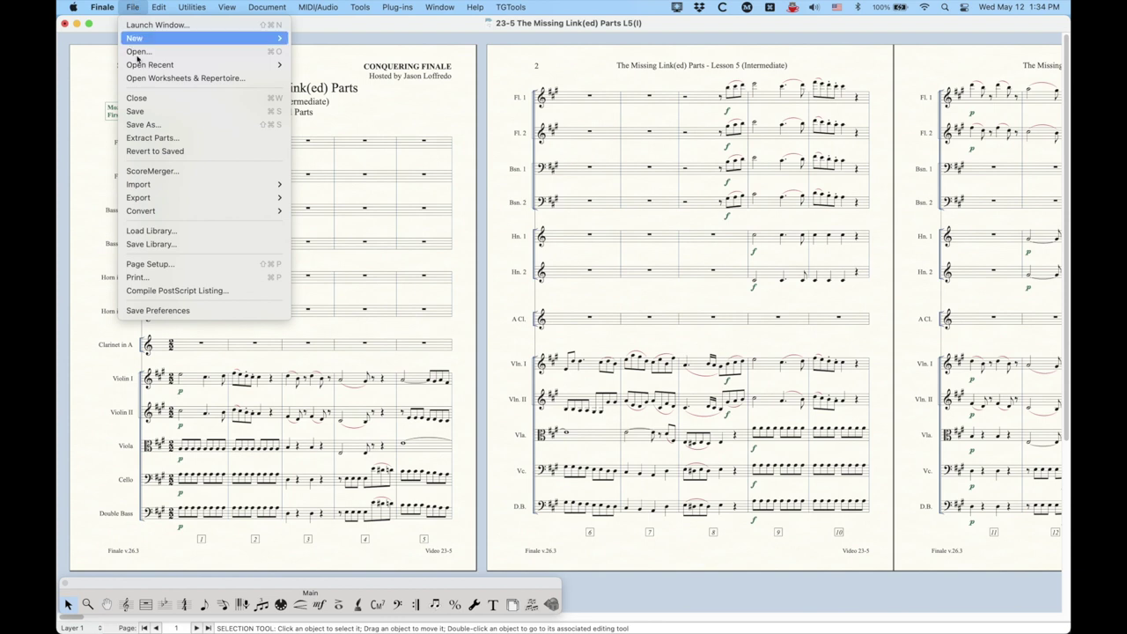
pyautogui.click(180, 138)
pyautogui.moveTo(565, 115); pyautogui.dragTo(529, 95)
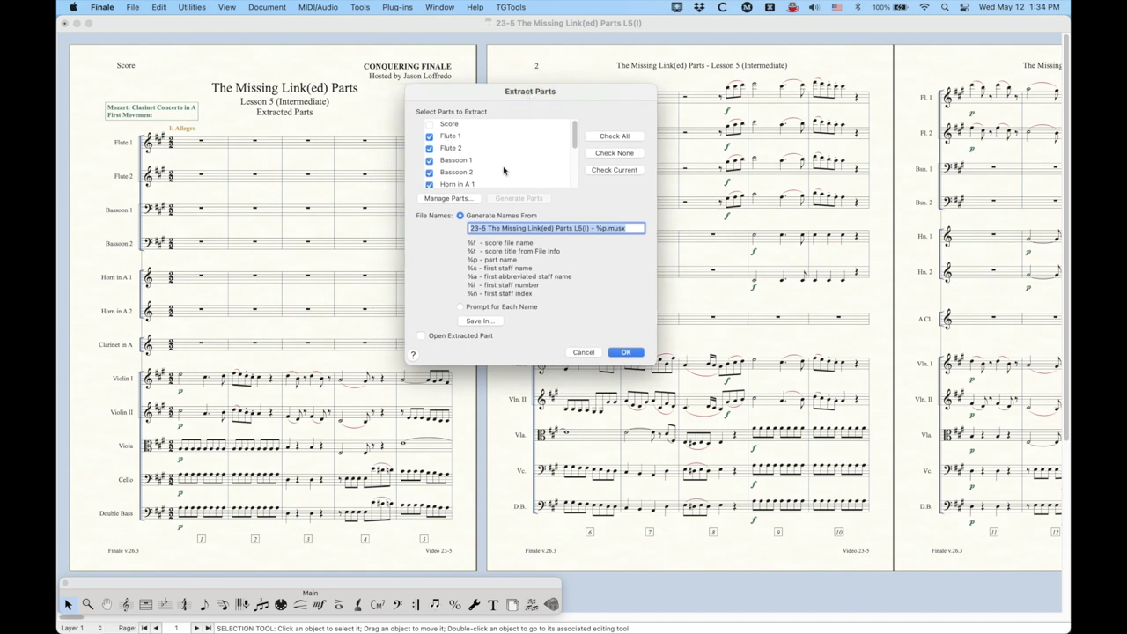
pyautogui.scroll(-1, 504, 170)
pyautogui.scroll(1, 504, 170)
# Try Check All, toggling Score, Bassoon 1 and Flute 2, then Check None.
pyautogui.click(619, 137)
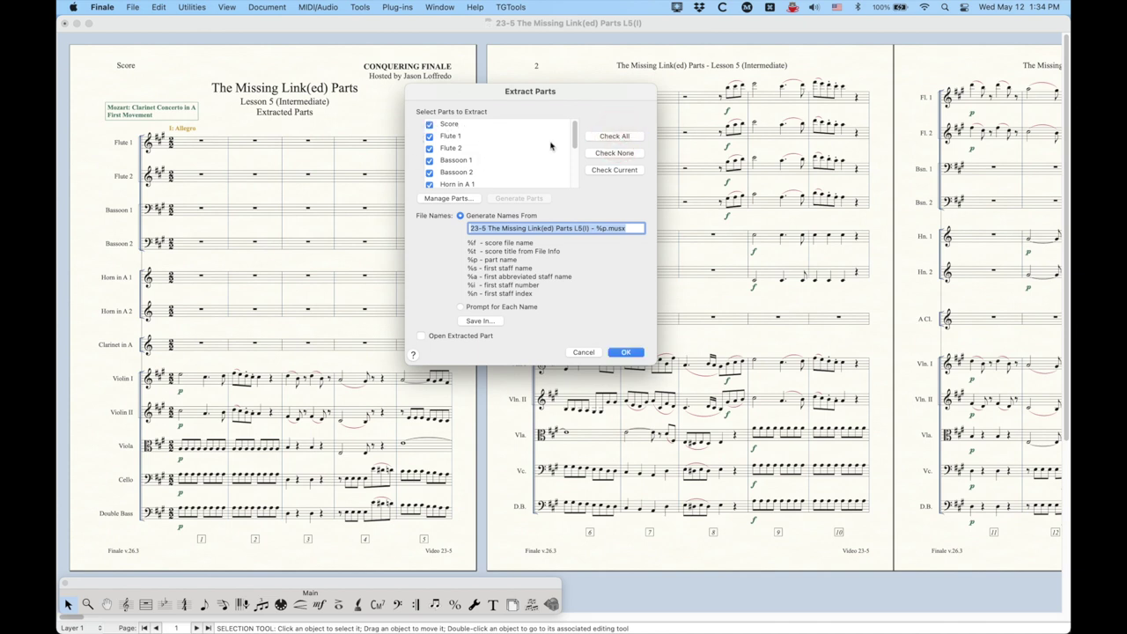
pyautogui.click(432, 125)
pyautogui.click(433, 160)
pyautogui.click(433, 148)
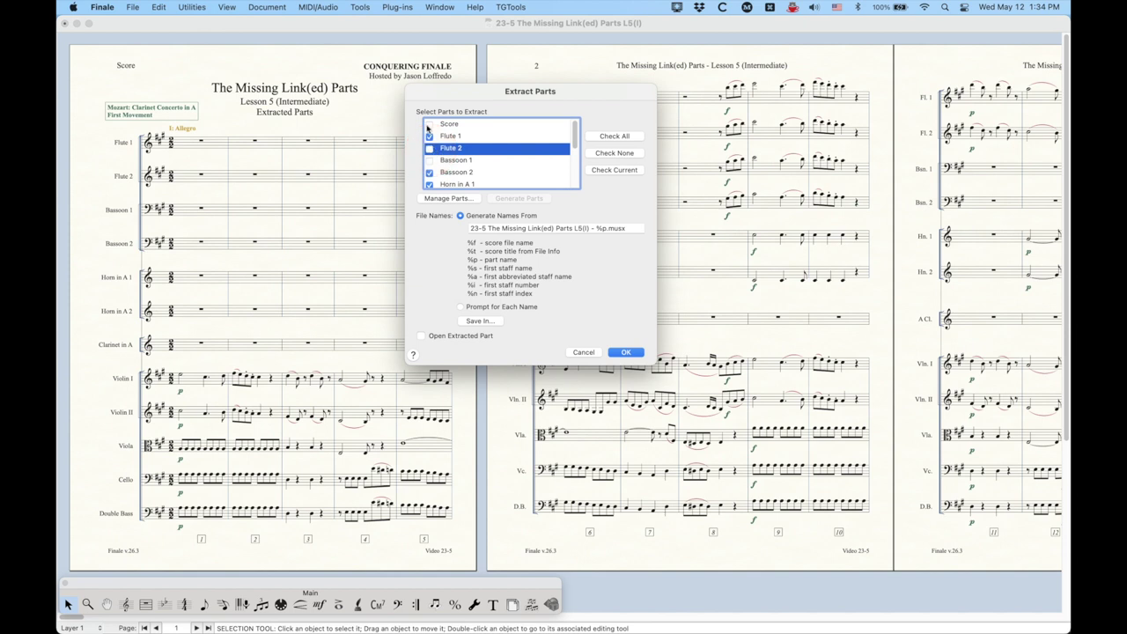
pyautogui.click(429, 125)
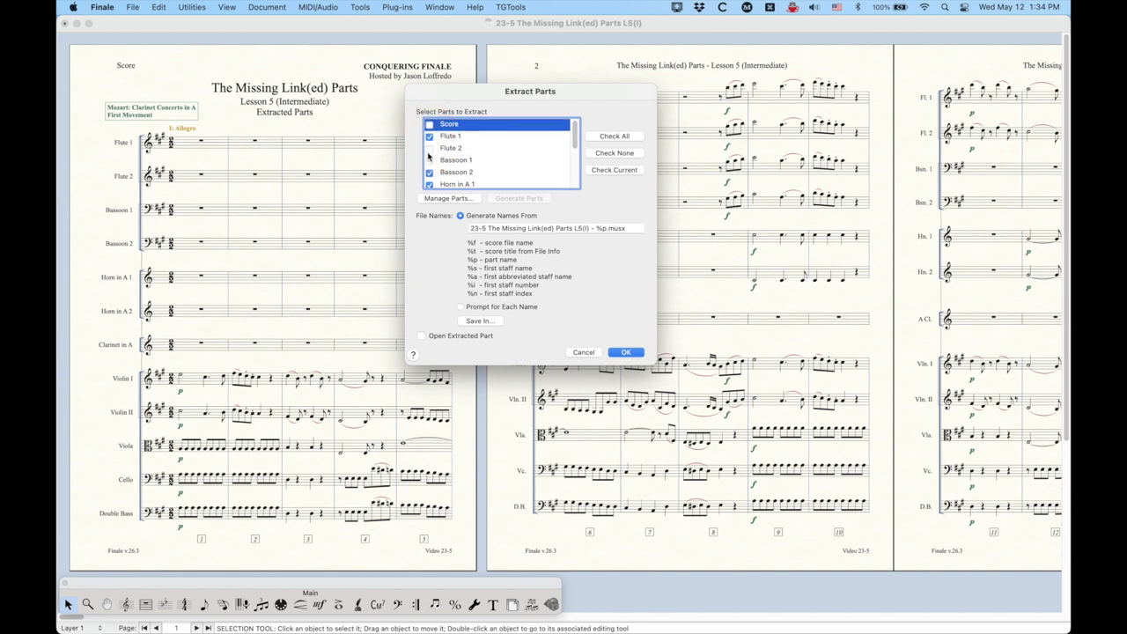
pyautogui.click(430, 148)
pyautogui.click(429, 160)
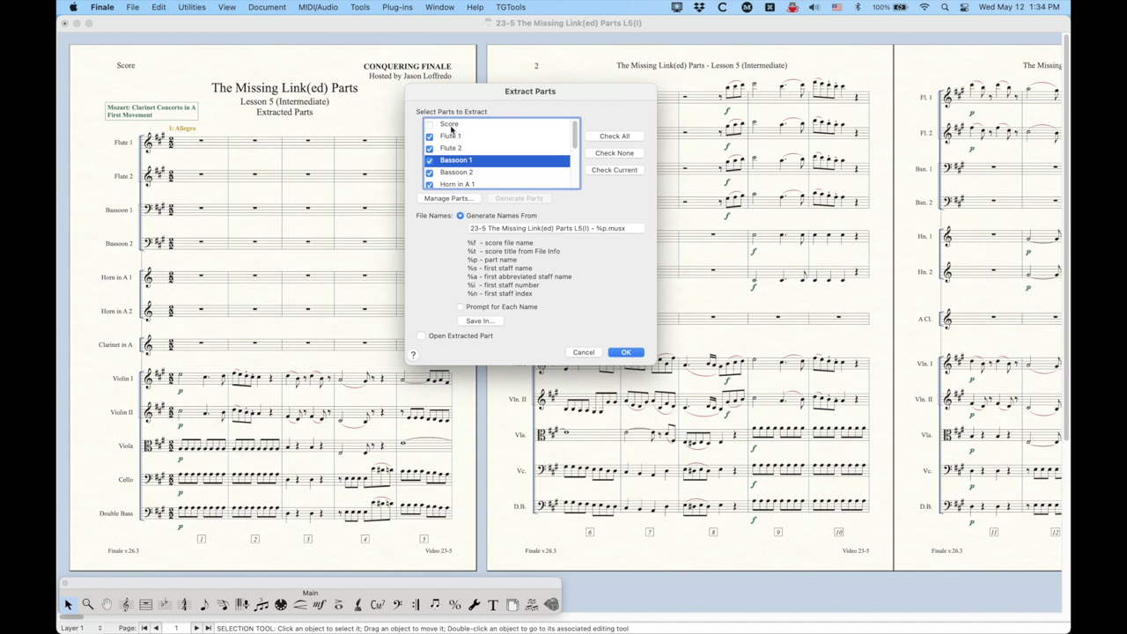
pyautogui.click(615, 152)
# Include Bassoon 1, select Horn in A 2, and try Check Current.
pyautogui.click(430, 160)
pyautogui.scroll(-1, 437, 172)
pyautogui.click(437, 175)
pyautogui.scroll(1, 437, 172)
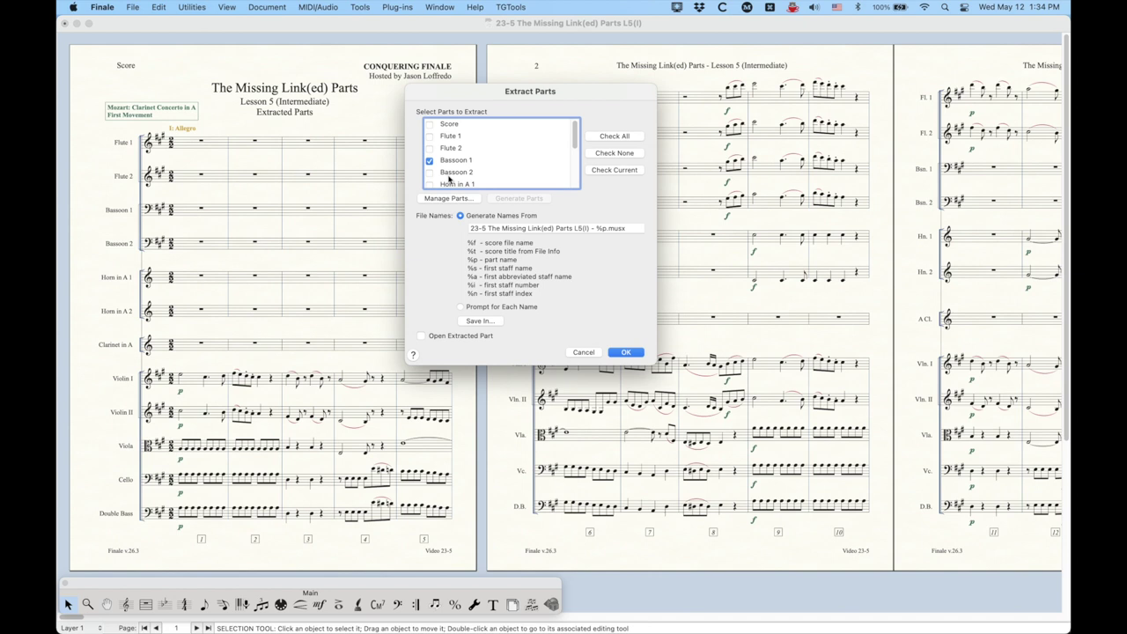
pyautogui.click(611, 170)
# Check all instrument parts except the Score, then bring up Manage Parts.
pyautogui.click(614, 137)
pyautogui.click(429, 126)
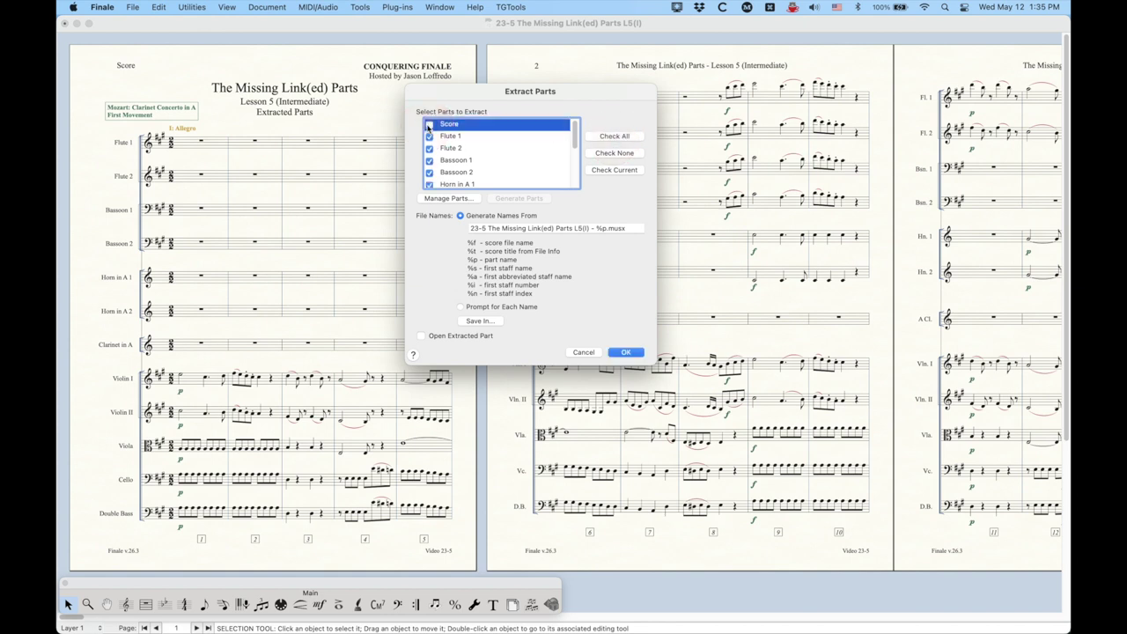
pyautogui.click(428, 126)
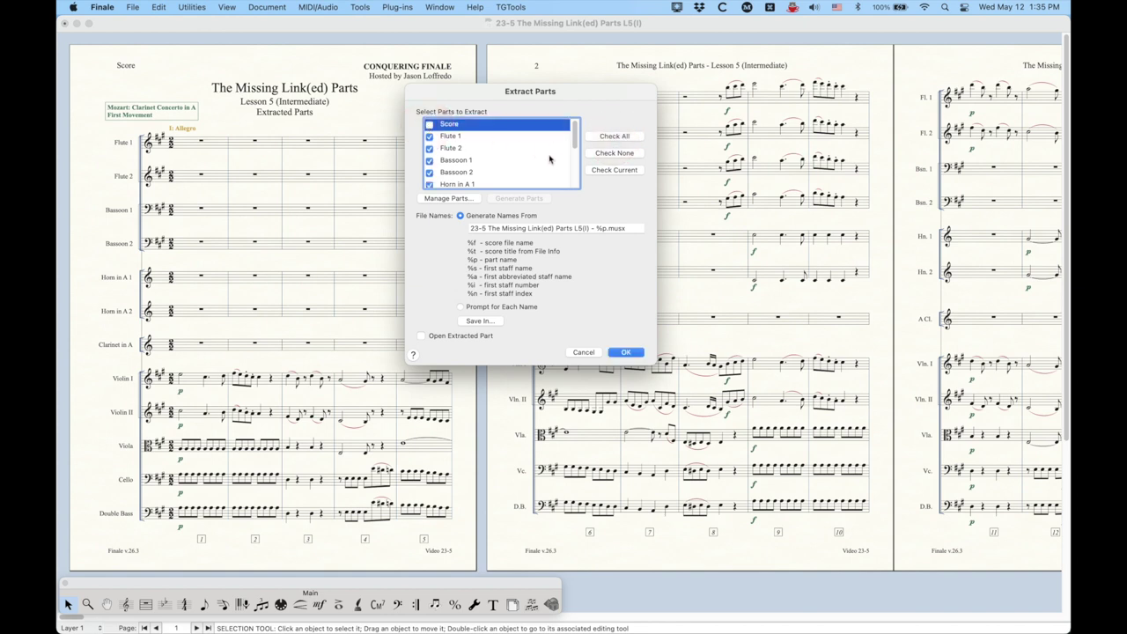
pyautogui.click(464, 201)
# Reposition Manage Parts and view Part Creation Preferences, cancelling without changes.
pyautogui.moveTo(565, 122); pyautogui.dragTo(547, 125)
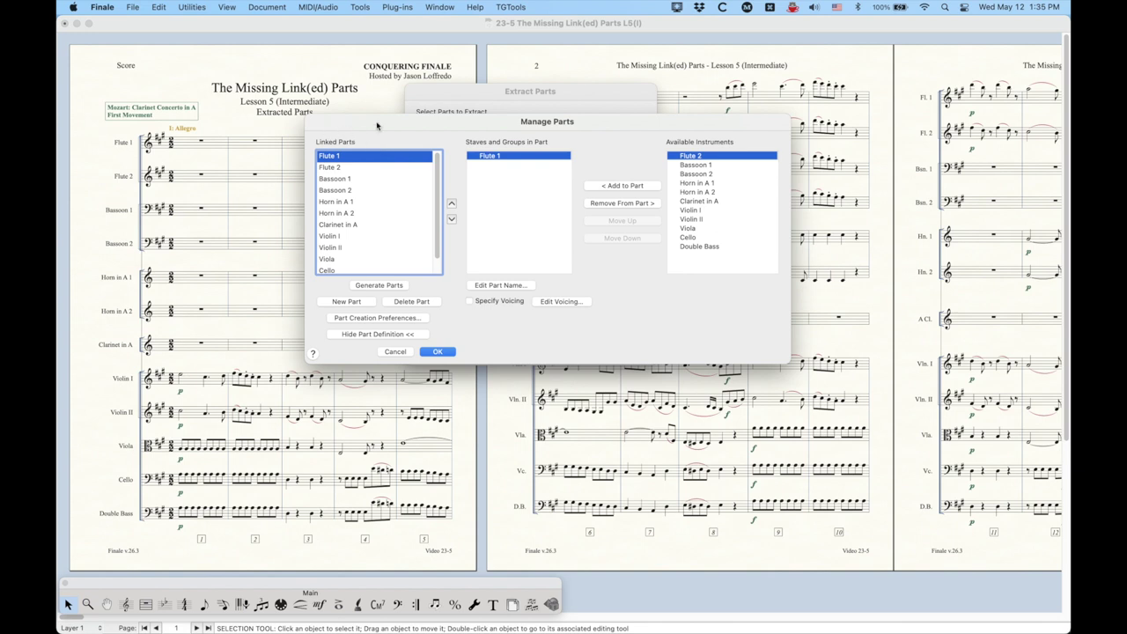
pyautogui.moveTo(377, 127); pyautogui.dragTo(368, 130)
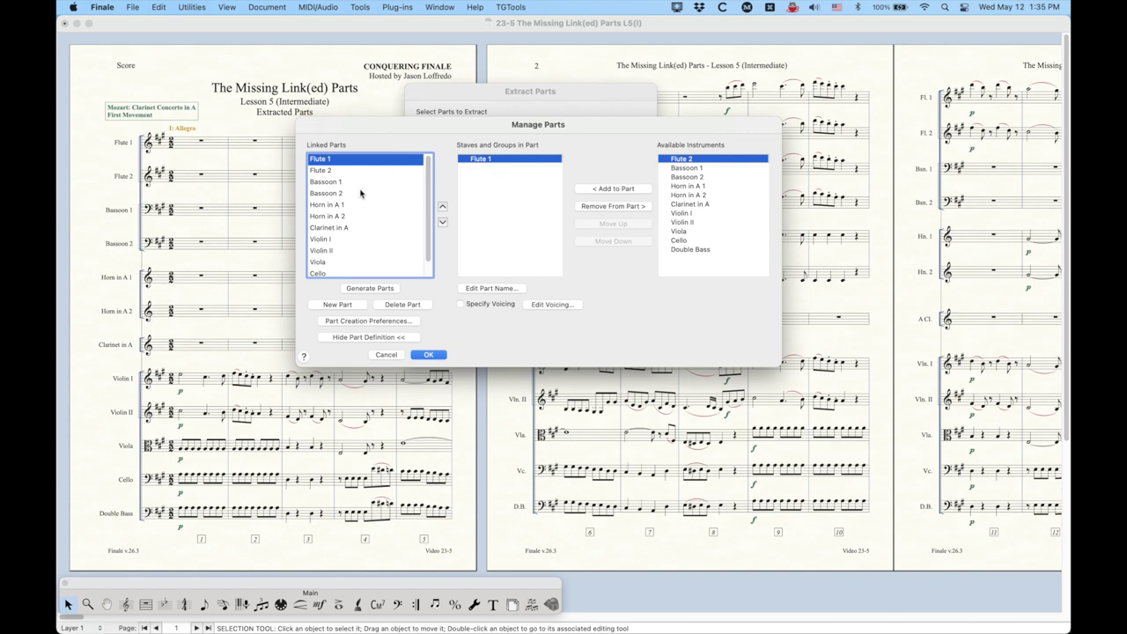
pyautogui.click(370, 321)
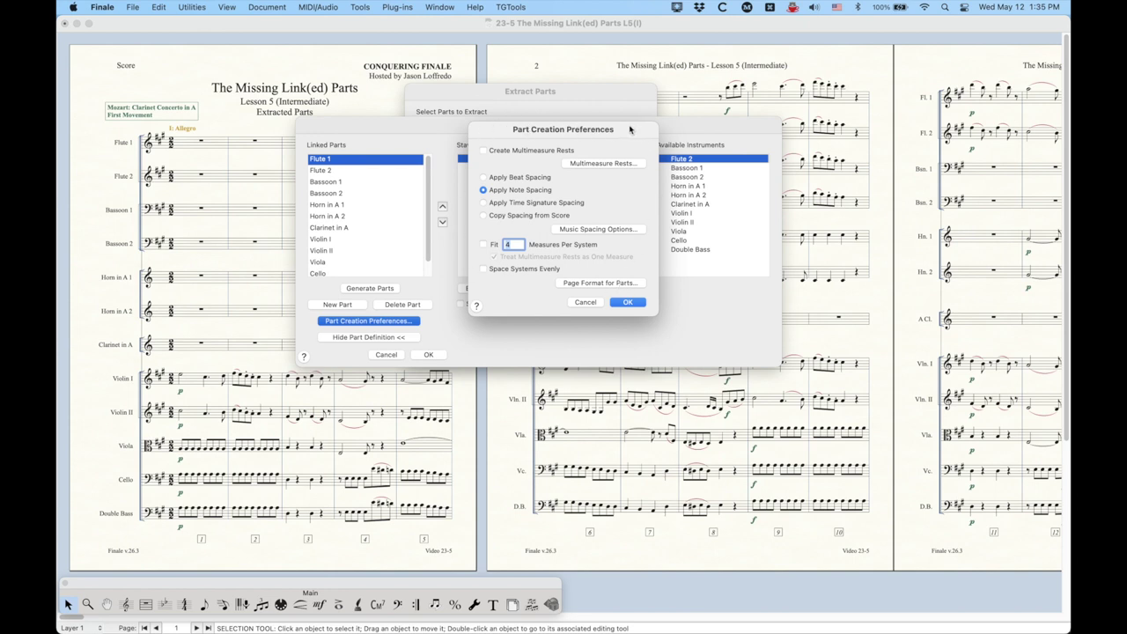
pyautogui.click(585, 302)
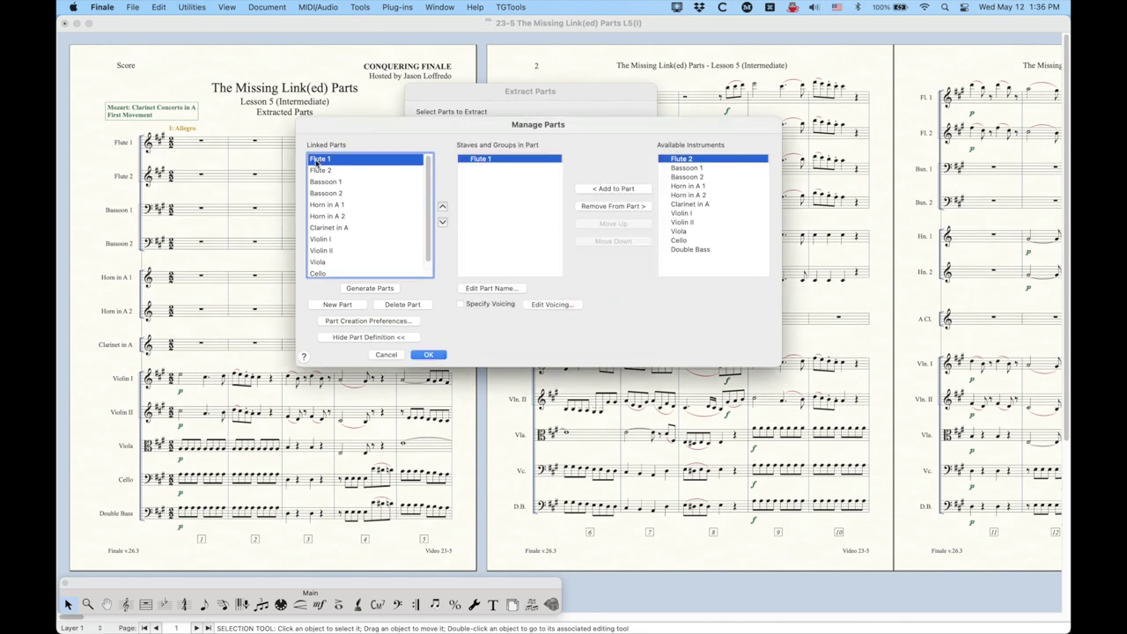
# Inspect staves for Bassoon 2, Flute 1 and Flute 2, then cancel Manage Parts twice.
pyautogui.click(319, 193)
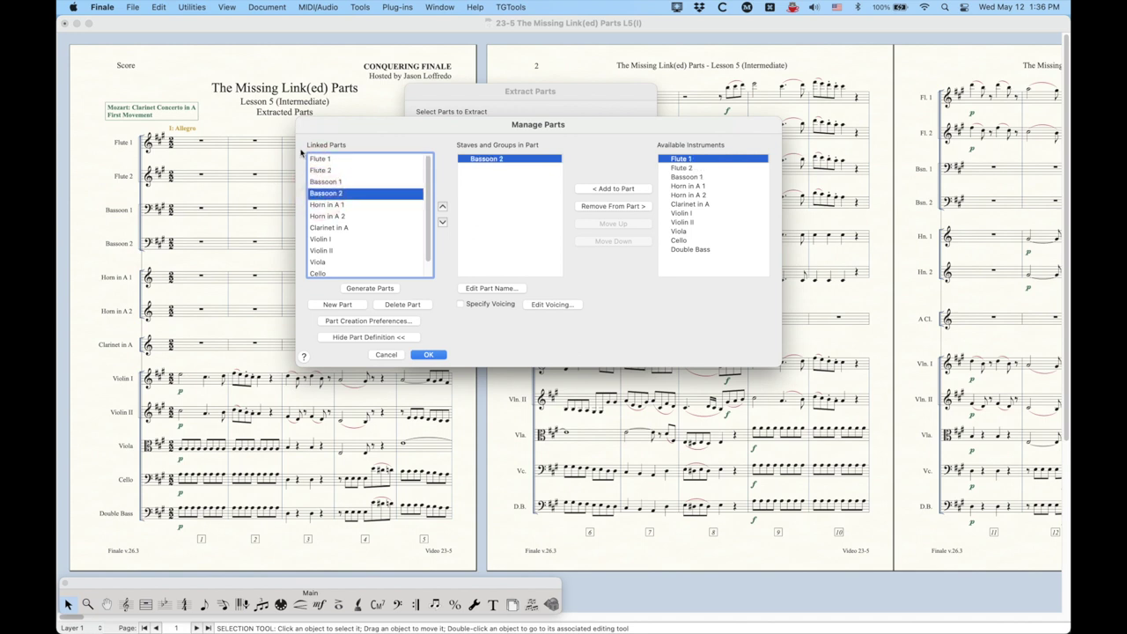
pyautogui.click(315, 160)
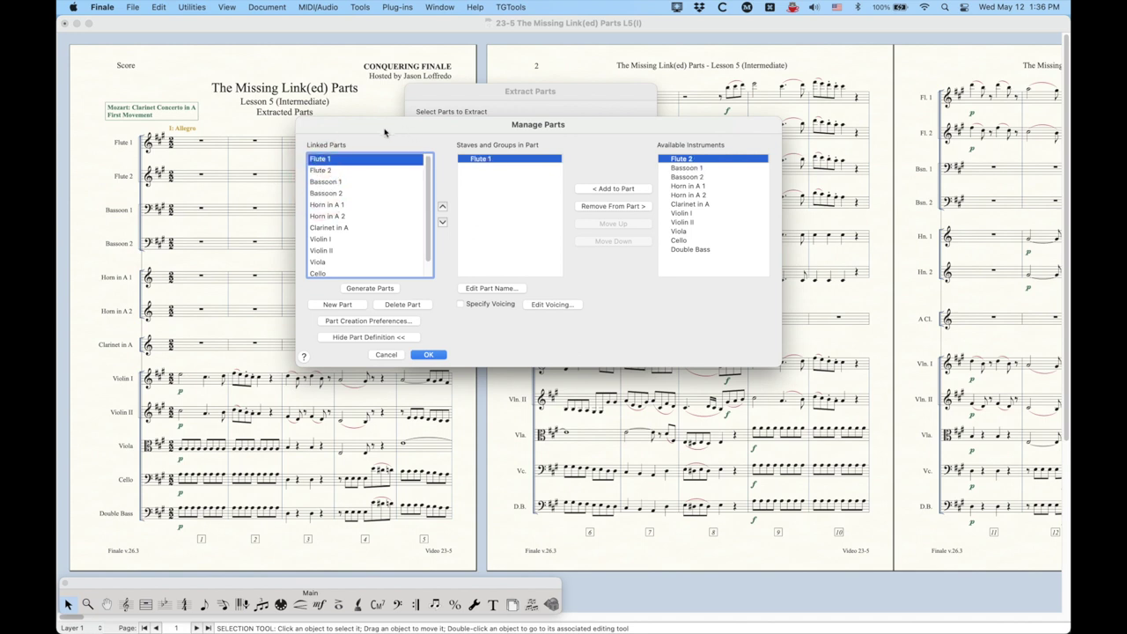
pyautogui.click(325, 172)
pyautogui.click(322, 161)
pyautogui.click(387, 355)
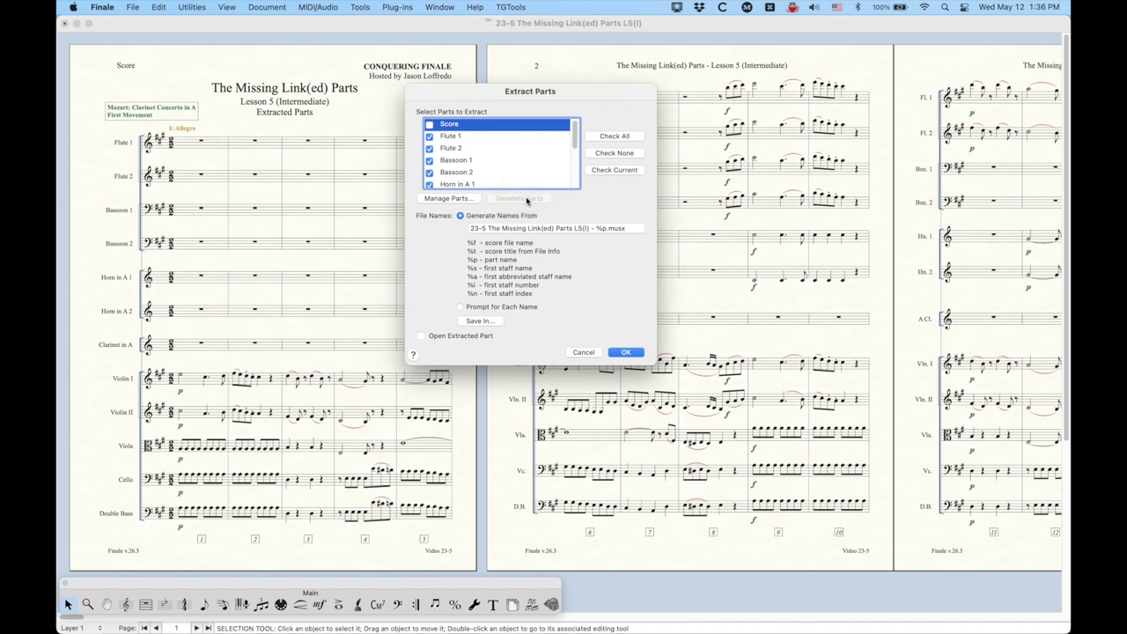
pyautogui.click(457, 199)
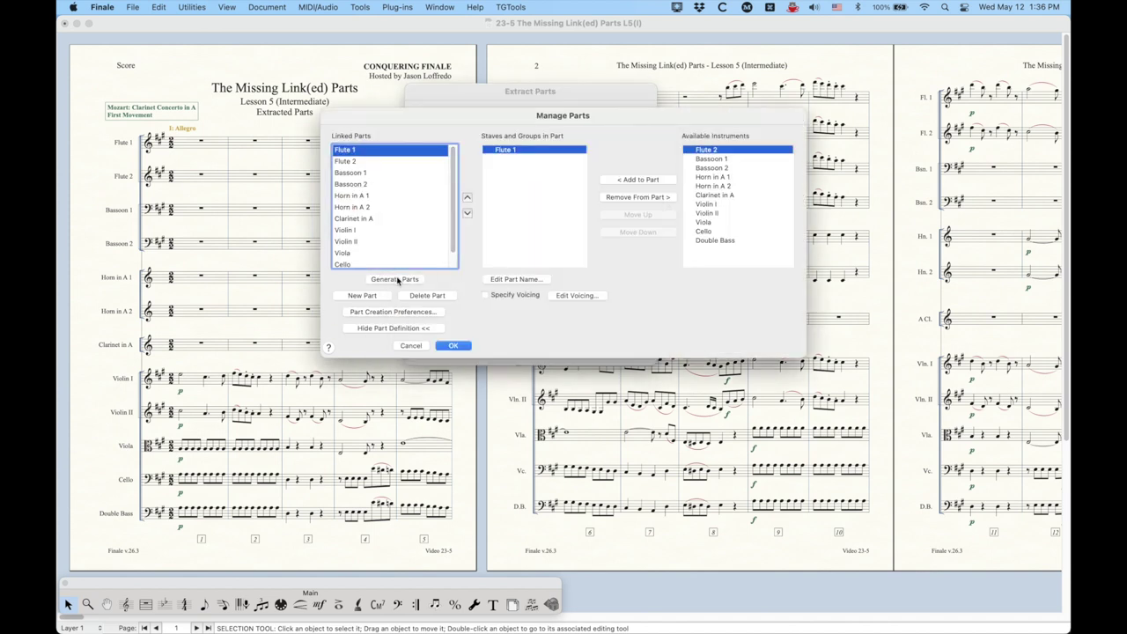
pyautogui.click(412, 345)
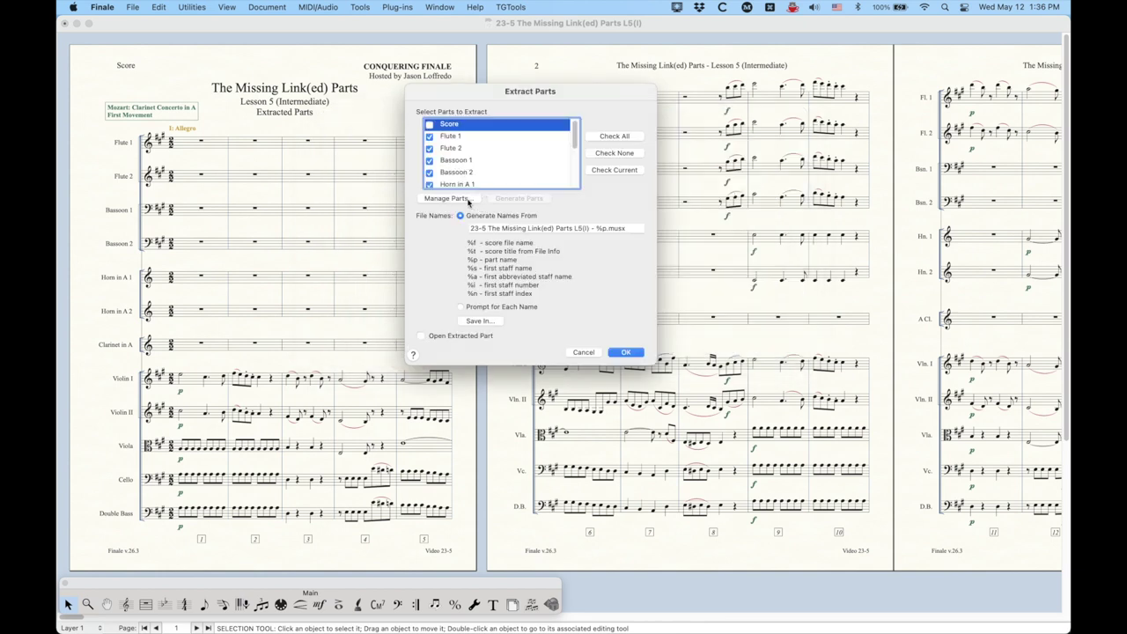
# Set the Save In location to the Extracted Parts folder on the Desktop.
pyautogui.click(479, 321)
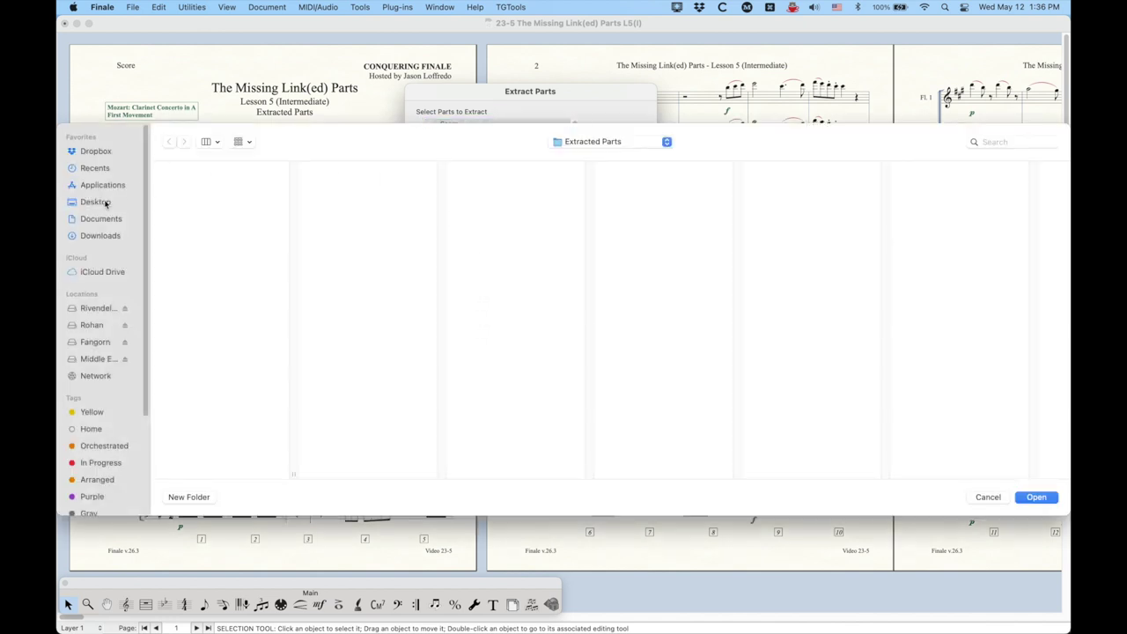
pyautogui.click(98, 202)
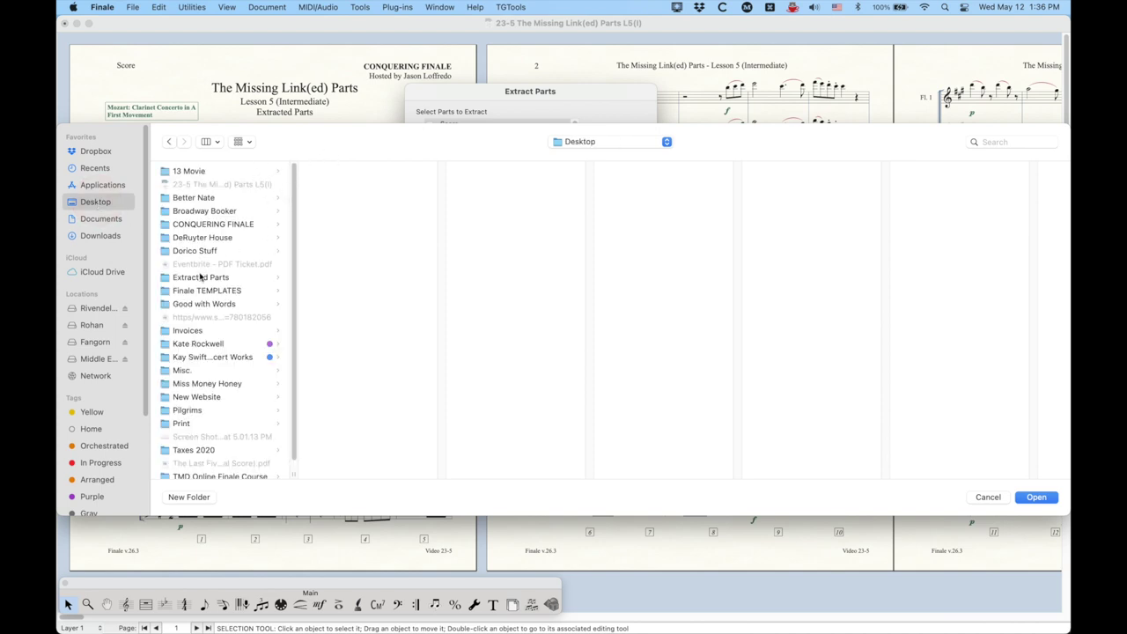
pyautogui.click(169, 280)
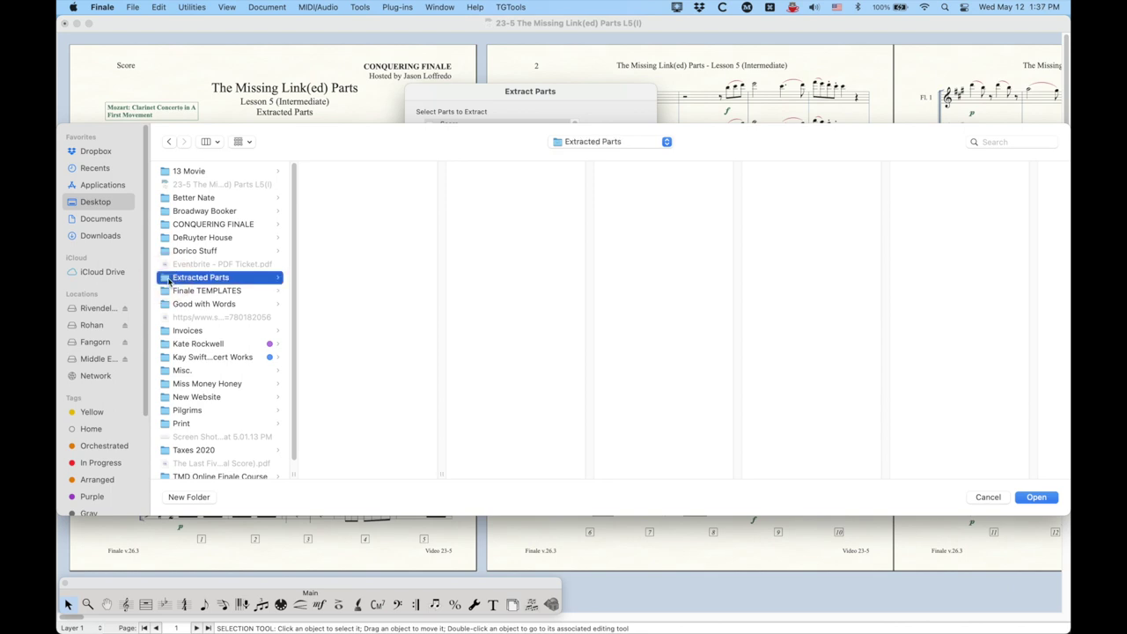
pyautogui.click(1036, 498)
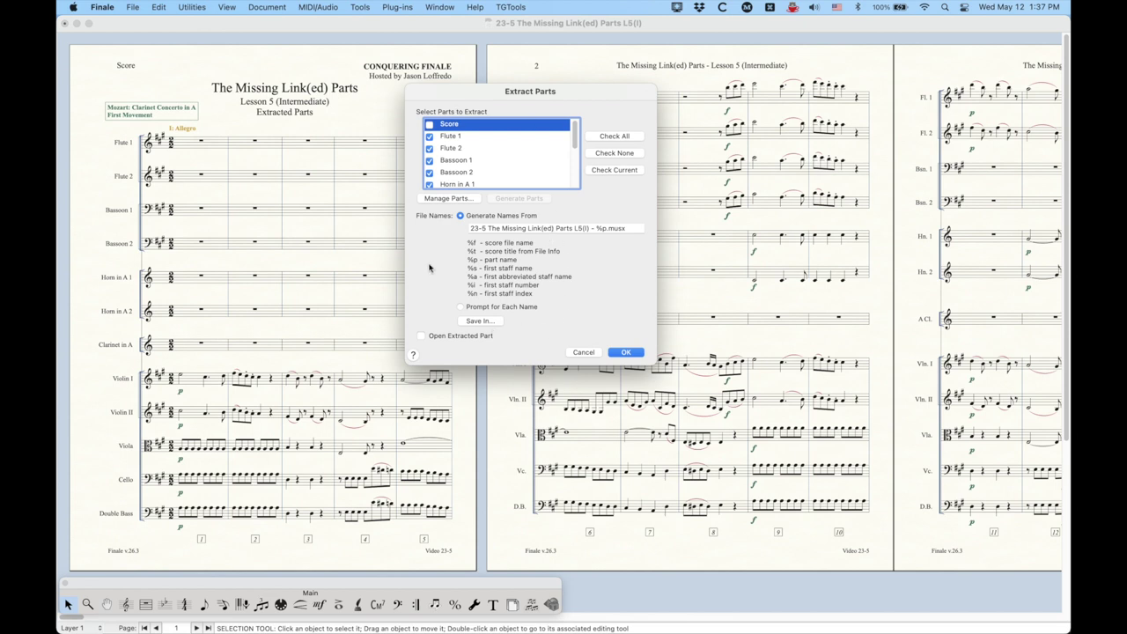
pyautogui.click(422, 336)
pyautogui.click(422, 337)
# Remove the '23-5 ' prefix and replace the title with %f, giving '%f - %p.musx'.
pyautogui.tripleClick(590, 228)
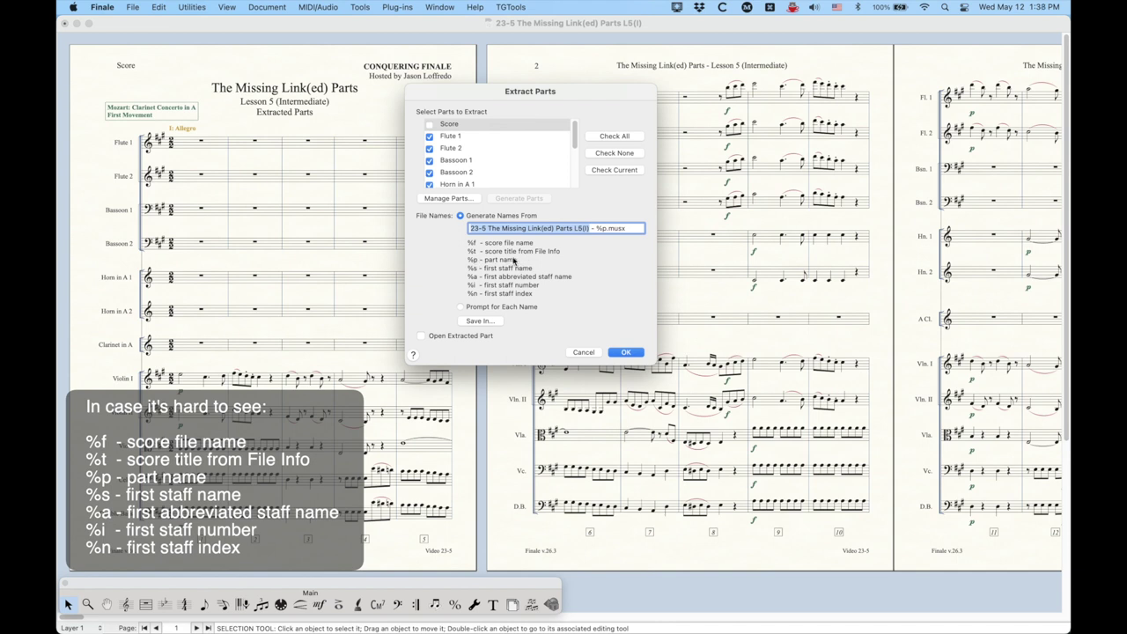
pyautogui.click(447, 198)
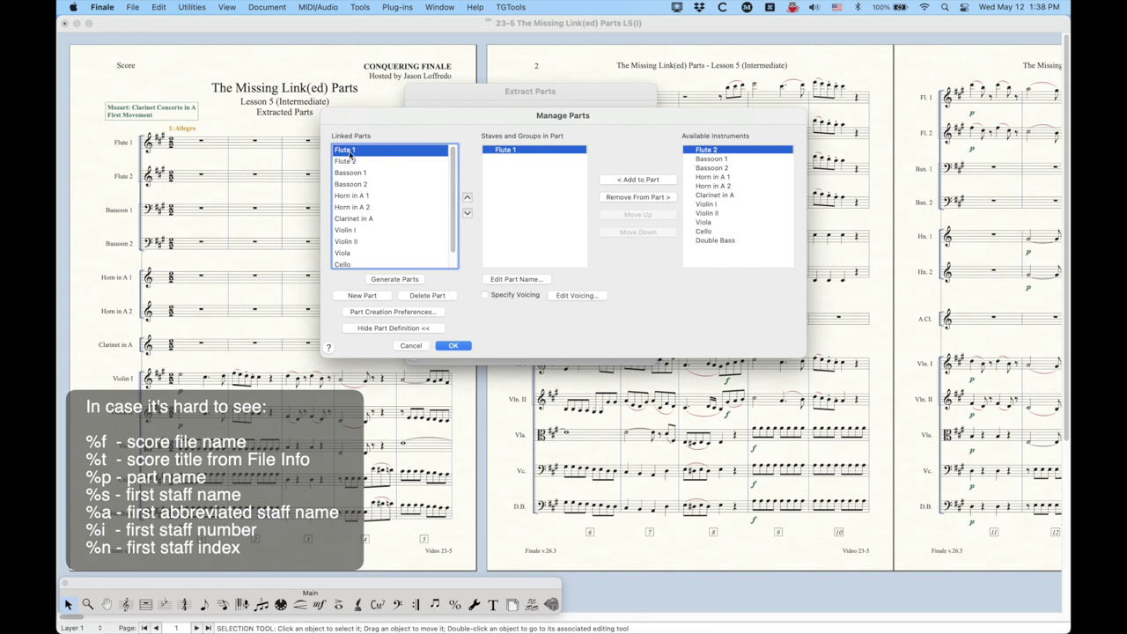
pyautogui.click(410, 346)
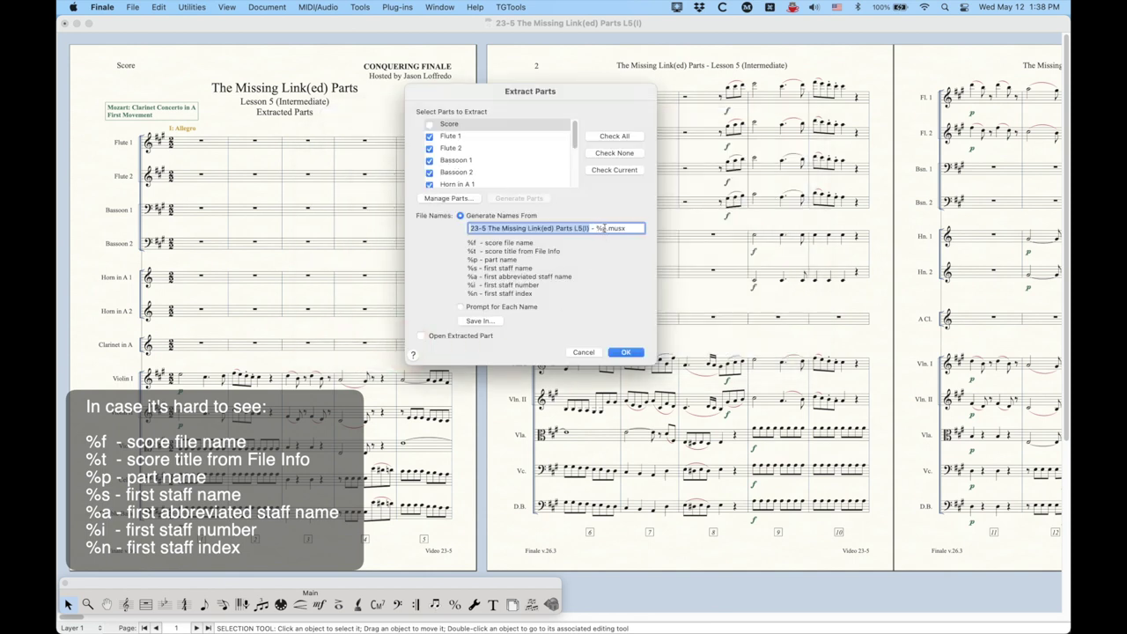
pyautogui.click(501, 228)
pyautogui.moveTo(589, 228); pyautogui.dragTo(408, 228)
pyautogui.click(490, 228)
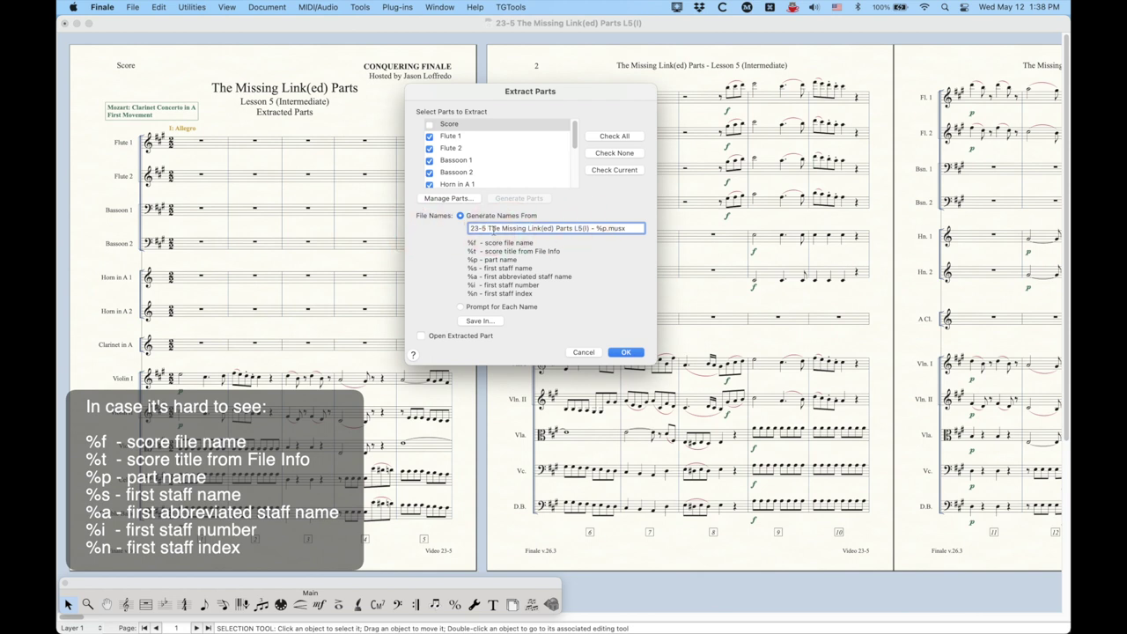
pyautogui.press('BackSpace')
pyautogui.press('BackSpace')
pyautogui.press('BackSpace')
pyautogui.press('BackSpace')
pyautogui.press('BackSpace')
pyautogui.moveTo(572, 228); pyautogui.dragTo(468, 228)
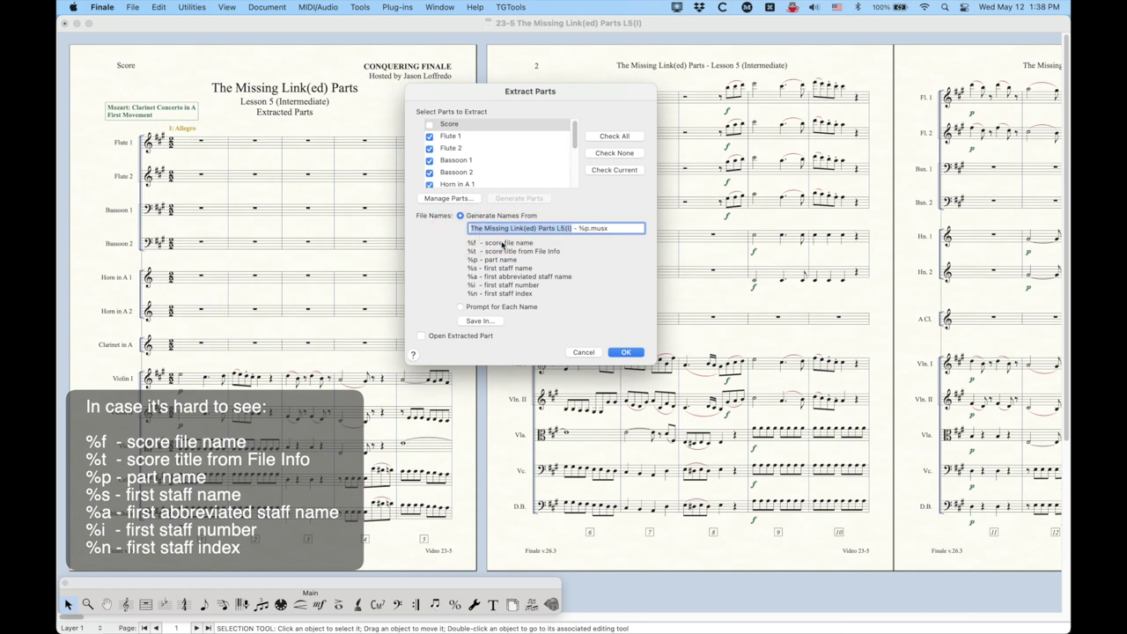
pyautogui.write('%f')
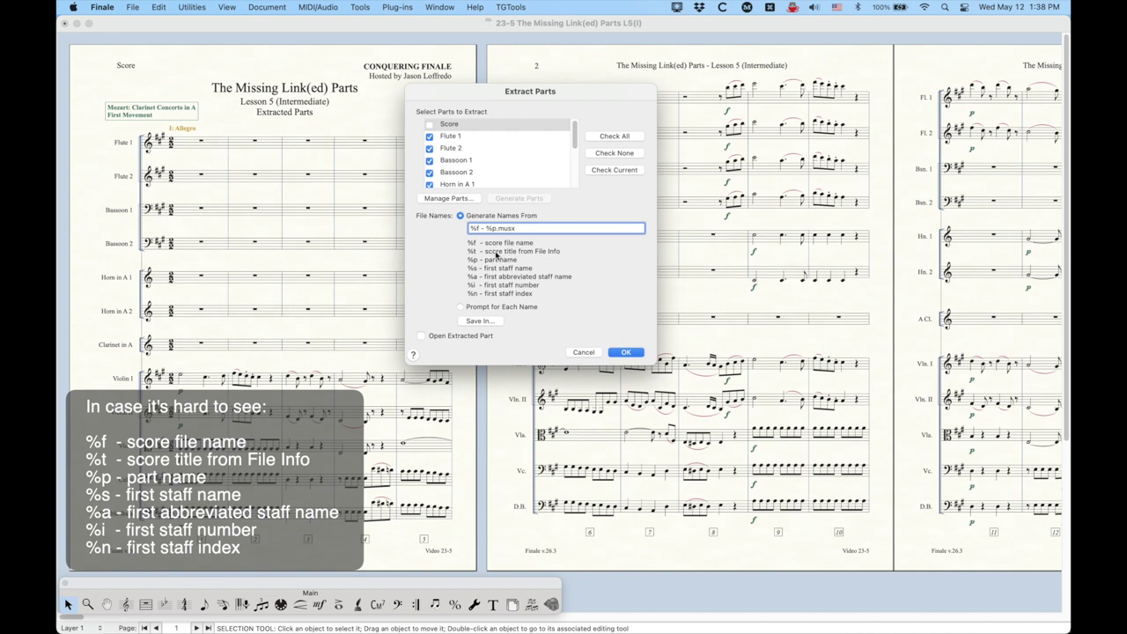
pyautogui.write('t')
pyautogui.press('BackSpace')
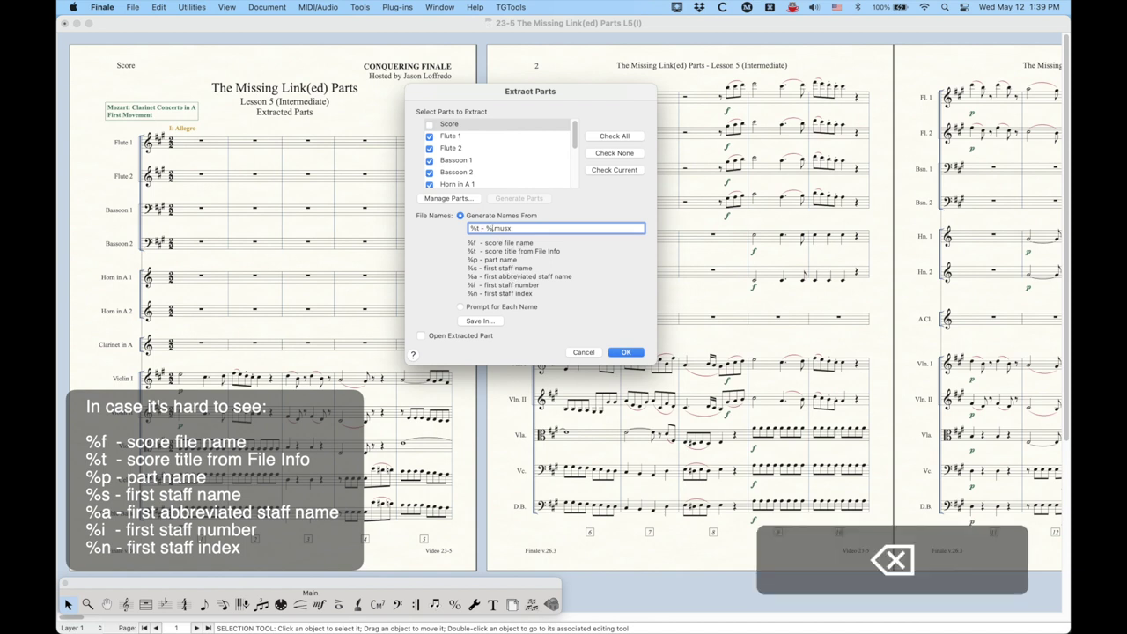
pyautogui.write('s')
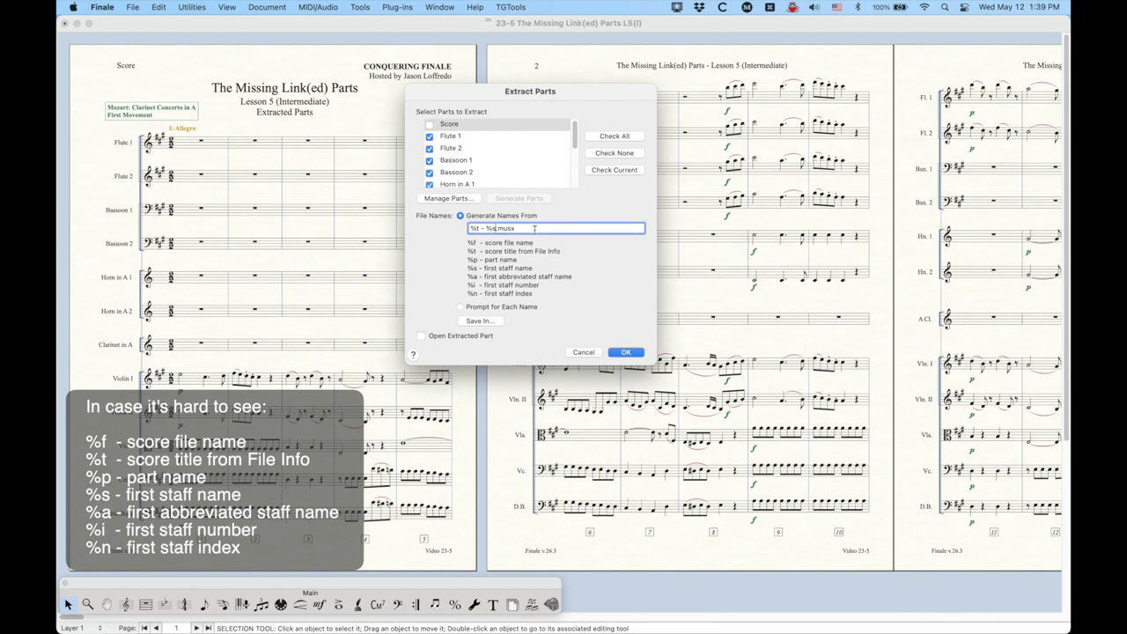
pyautogui.press('BackSpace')
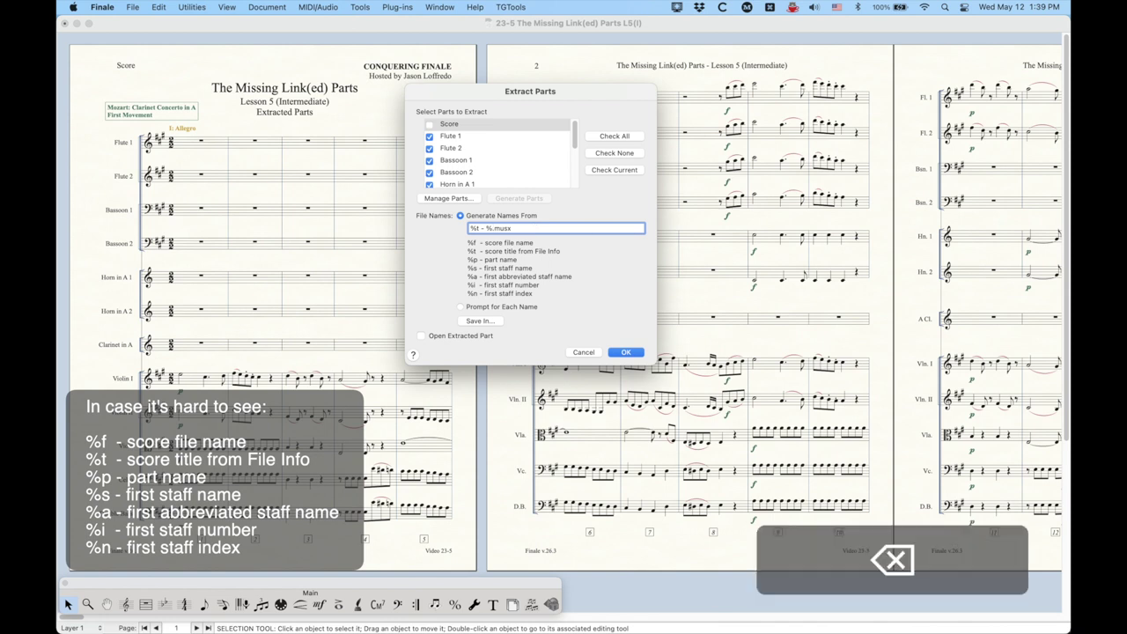
pyautogui.write('a')
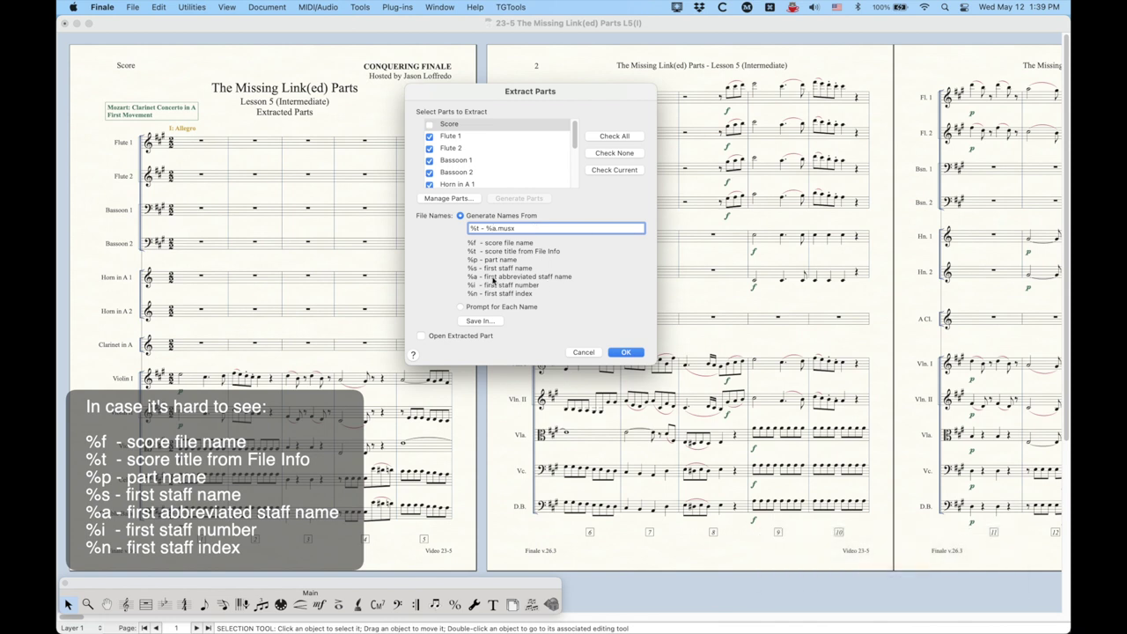
pyautogui.press('BackSpace')
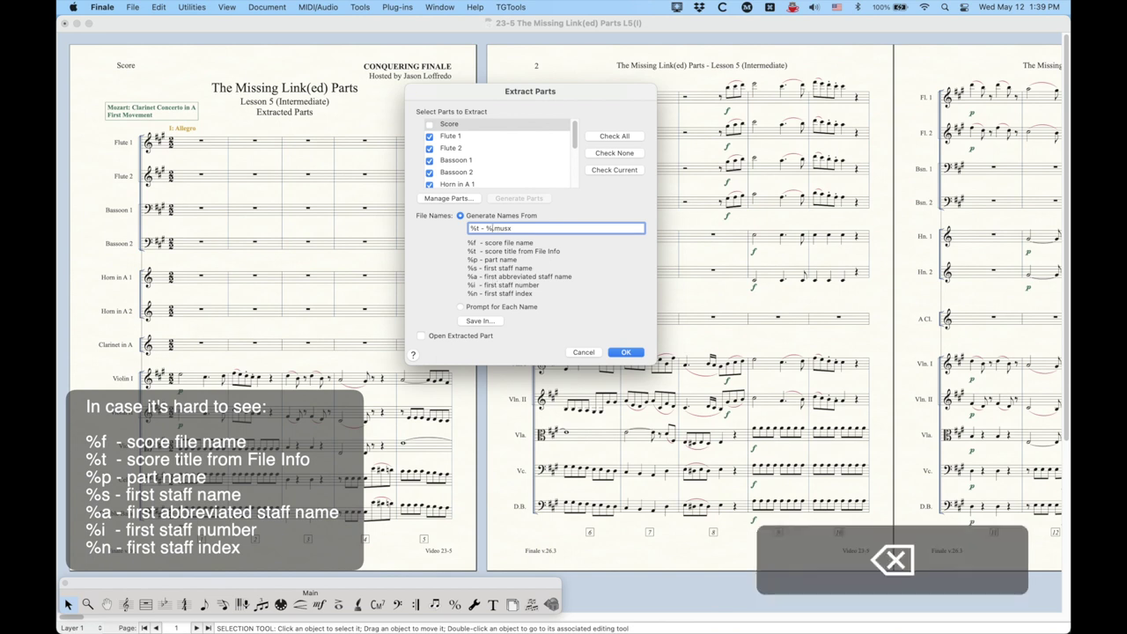
pyautogui.write('p')
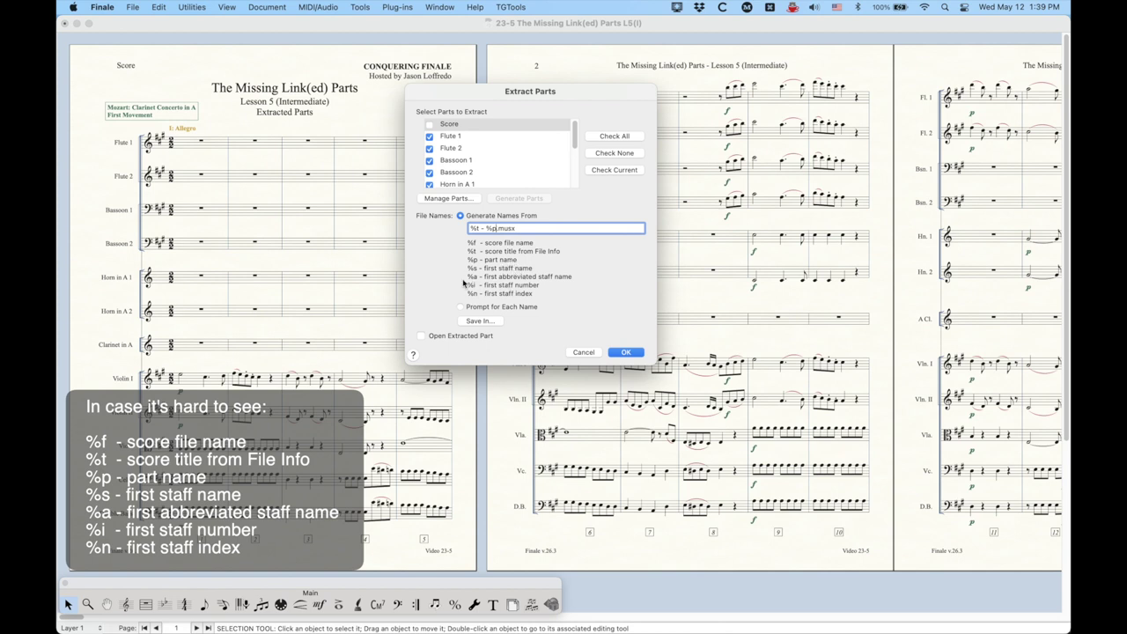
# Keep Generate Names From selected and extract the twelve parts as separate files.
pyautogui.click(526, 228)
pyautogui.click(460, 307)
pyautogui.click(459, 216)
pyautogui.click(624, 352)
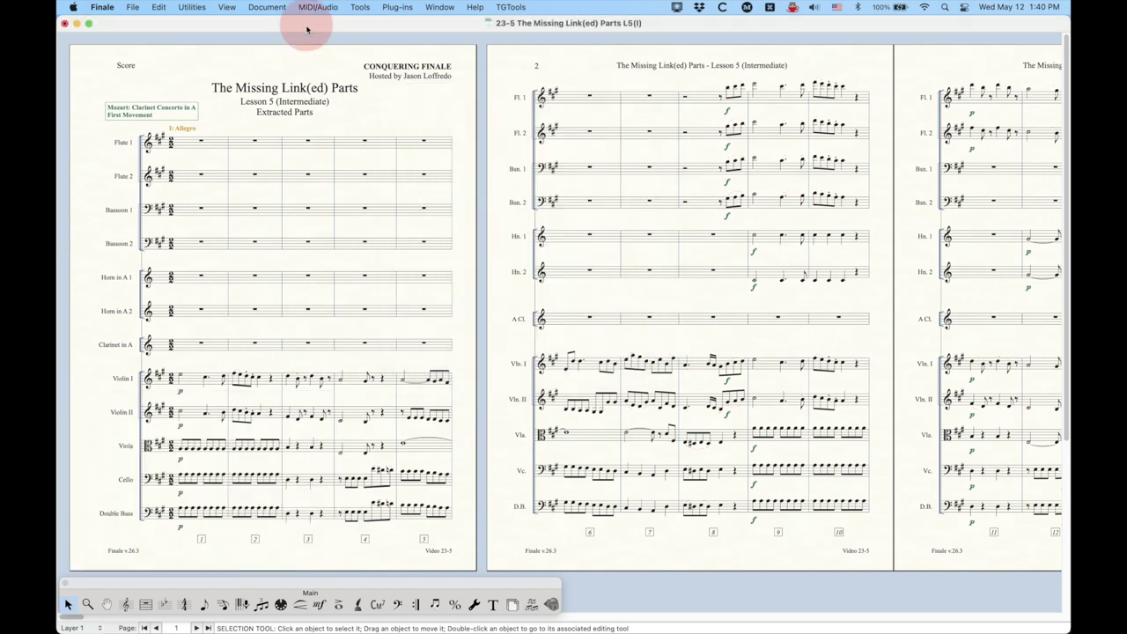
pyautogui.moveTo(307, 23); pyautogui.dragTo(302, 133)
# Open Extracted Parts, select all twelve files from Violin II to Bassoon 1, and trash them.
pyautogui.doubleClick(254, 81)
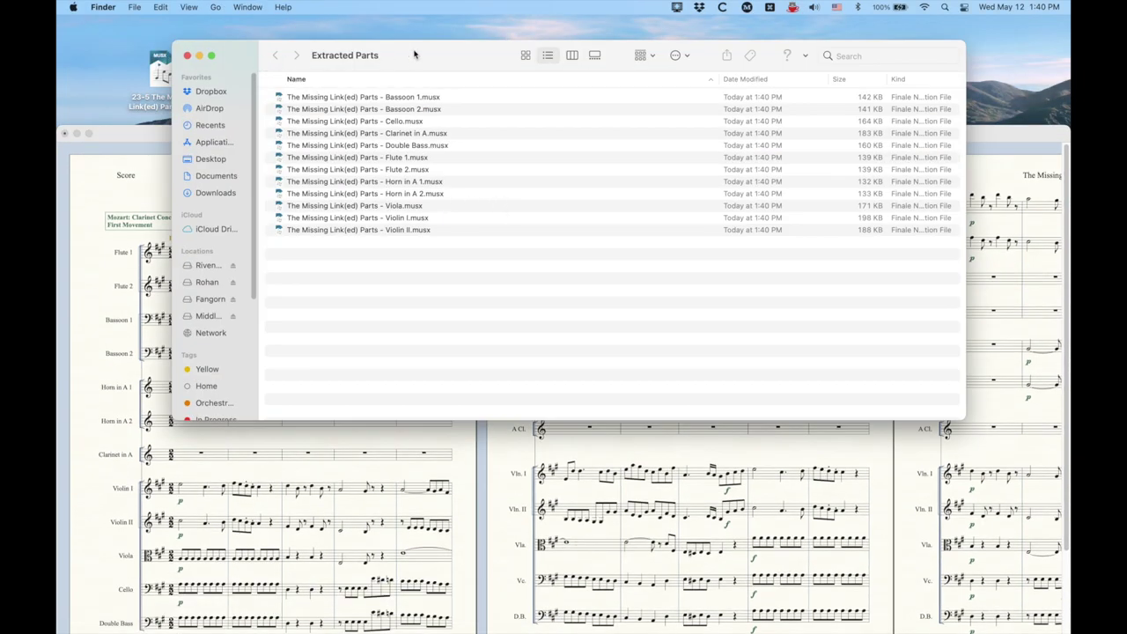
pyautogui.moveTo(415, 53); pyautogui.dragTo(414, 40)
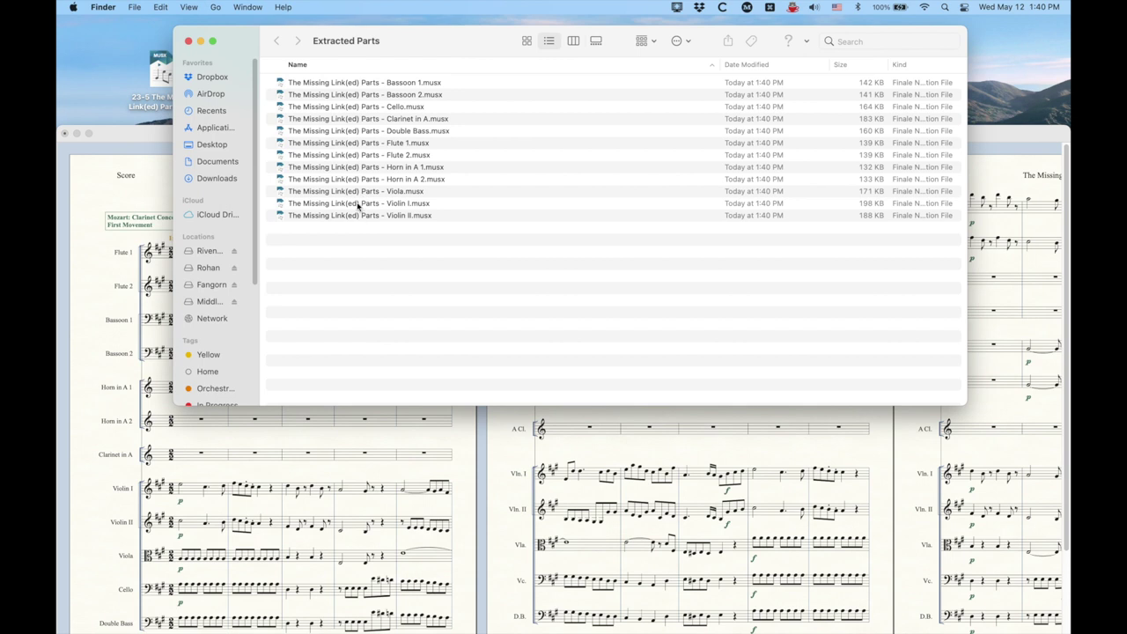
pyautogui.click(280, 83)
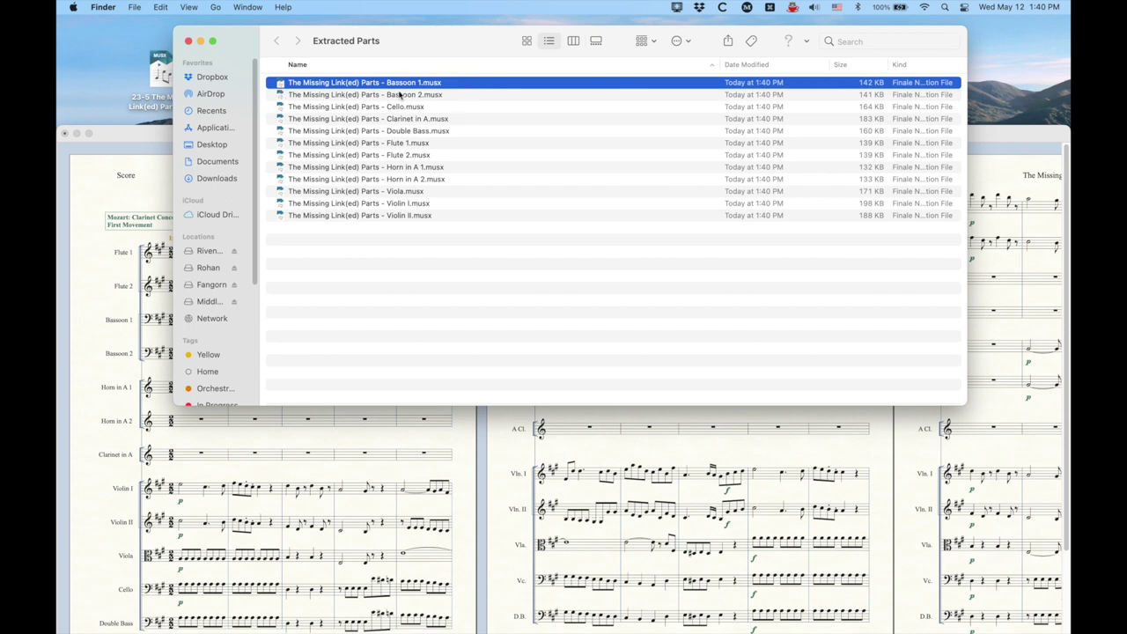
pyautogui.click(402, 118)
pyautogui.click(403, 131)
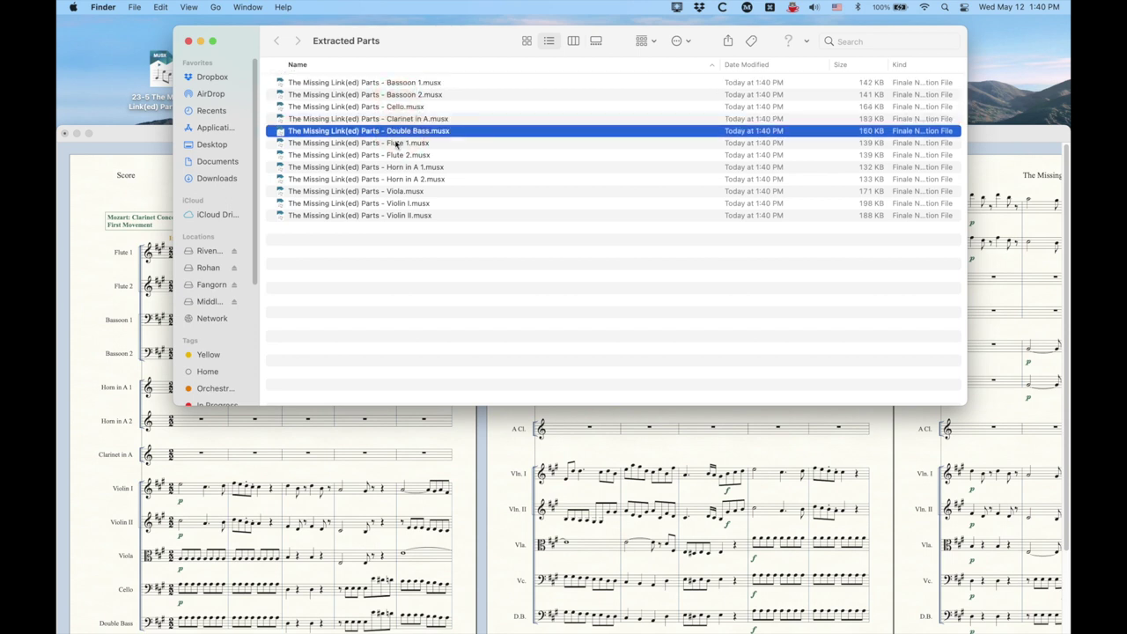
pyautogui.click(396, 143)
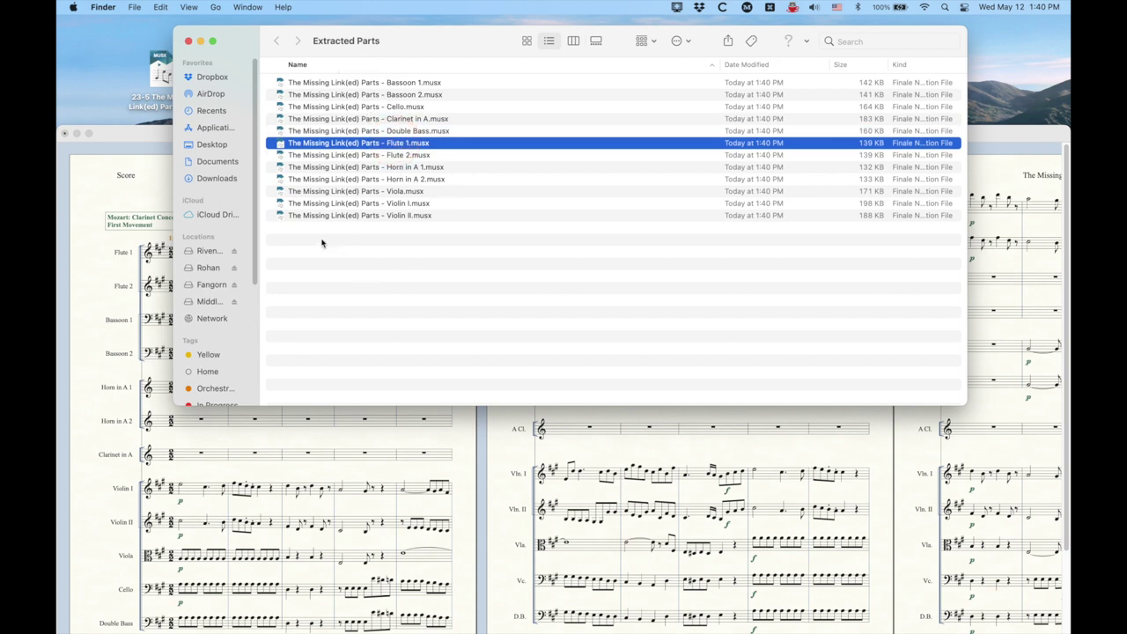
pyautogui.click(285, 216)
pyautogui.keyDown('shift'); pyautogui.click(283, 85); pyautogui.keyUp('shift')
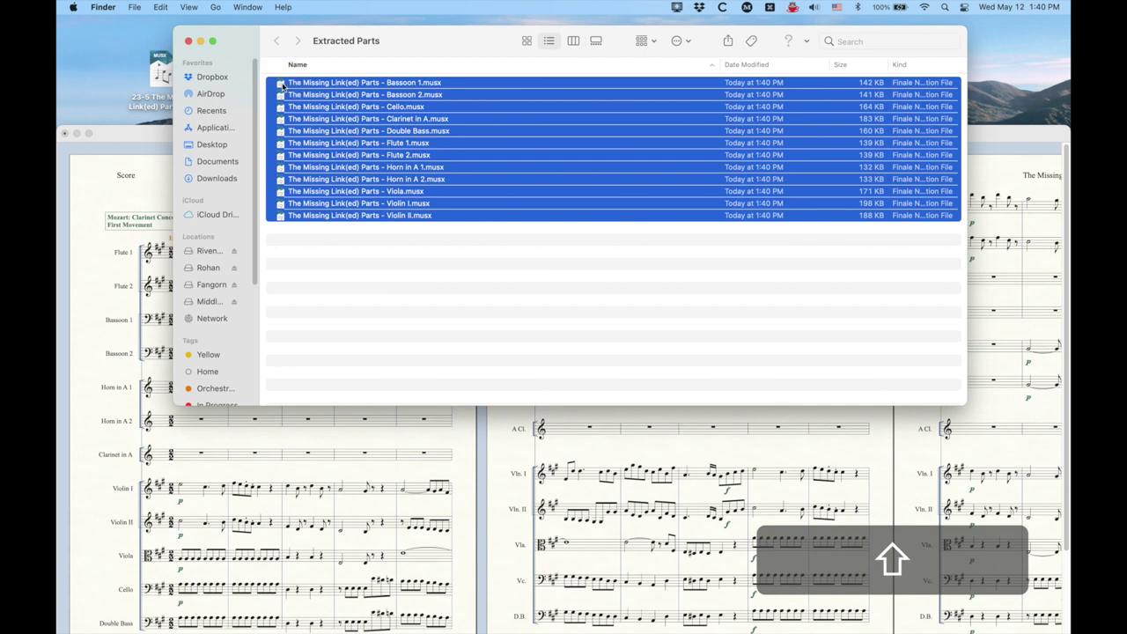
pyautogui.press('super+BackSpace')
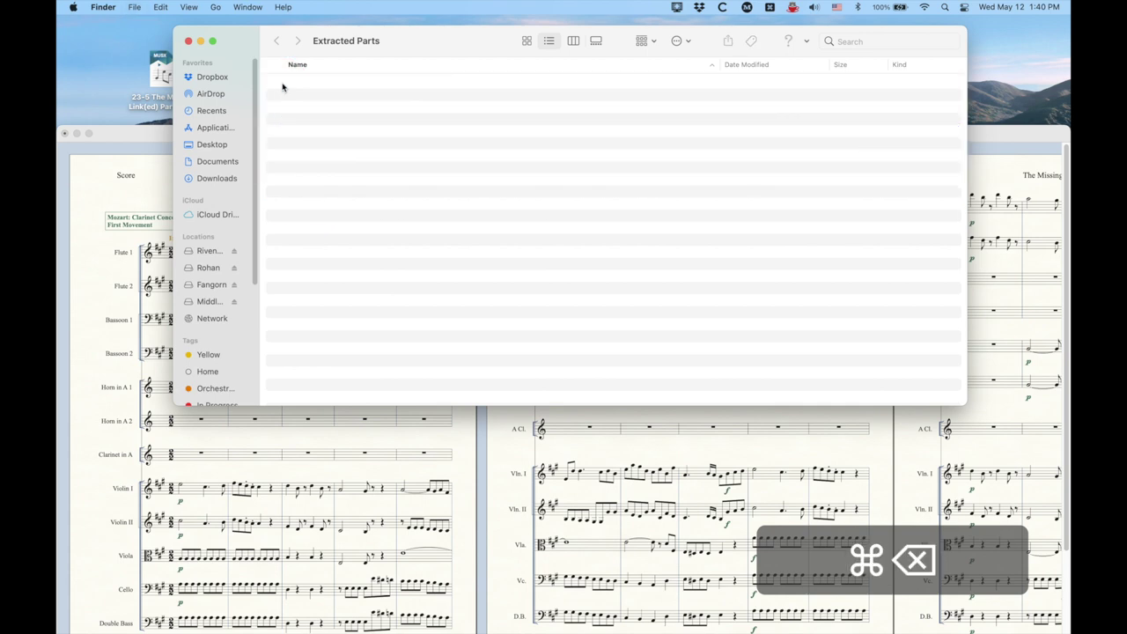
# Close the empty Finder window and reopen Extract Parts on the score.
pyautogui.click(187, 41)
pyautogui.doubleClick(216, 129)
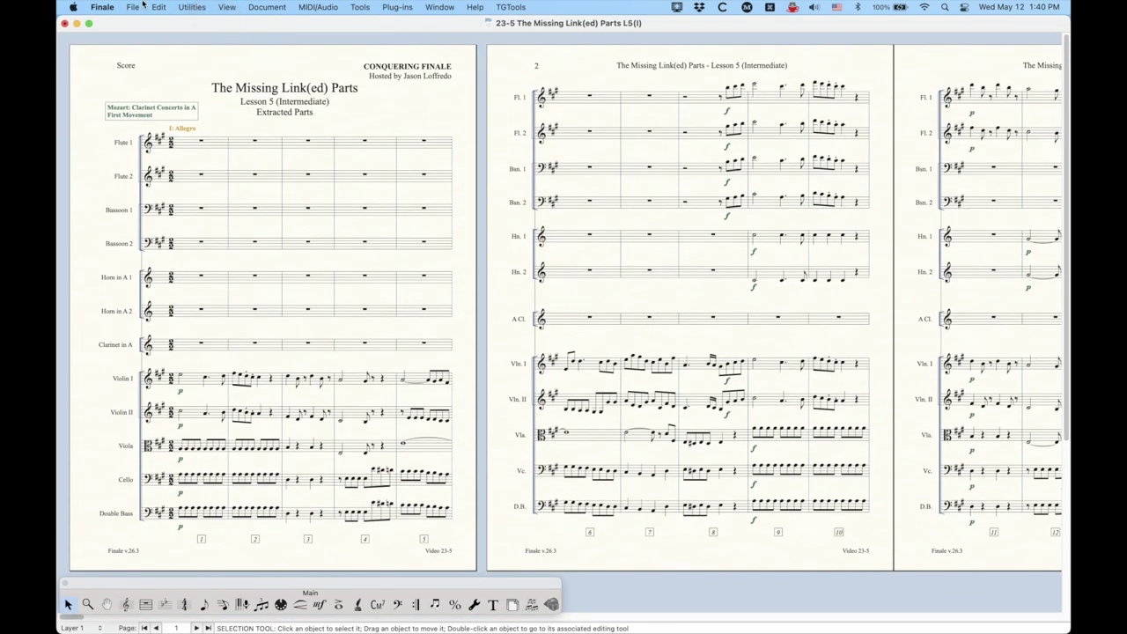
pyautogui.click(134, 7)
pyautogui.click(176, 138)
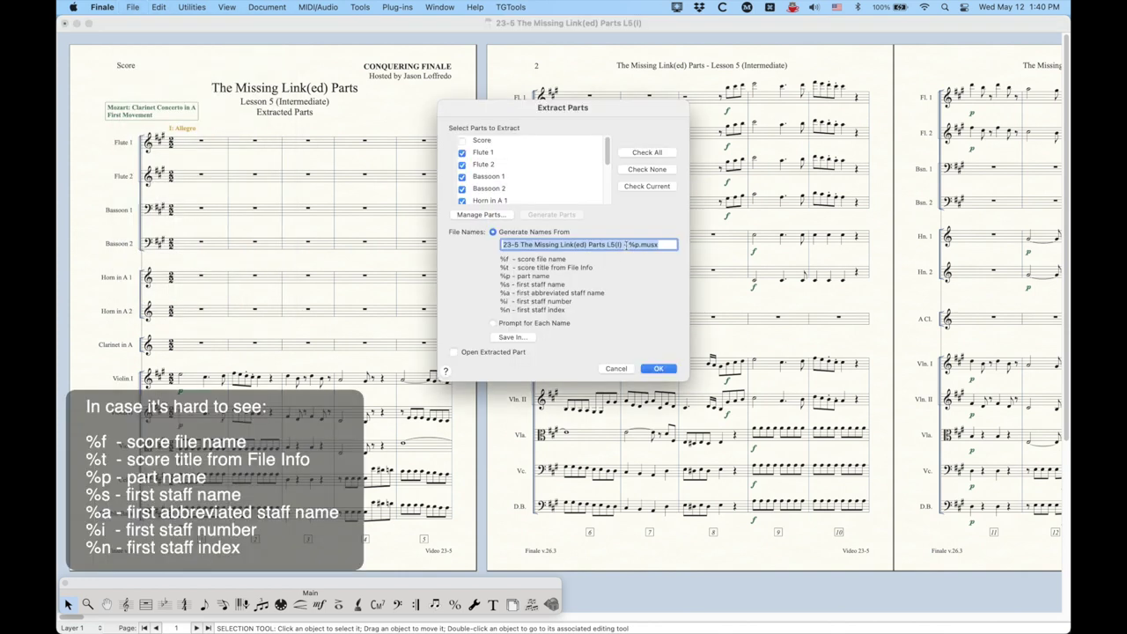
# Replace the score file name in File Names with %t, giving '%t - %p.musx'.
pyautogui.keyDown('shift'); pyautogui.click(623, 243); pyautogui.keyUp('shift')
pyautogui.press('shift')
pyautogui.write('%t')
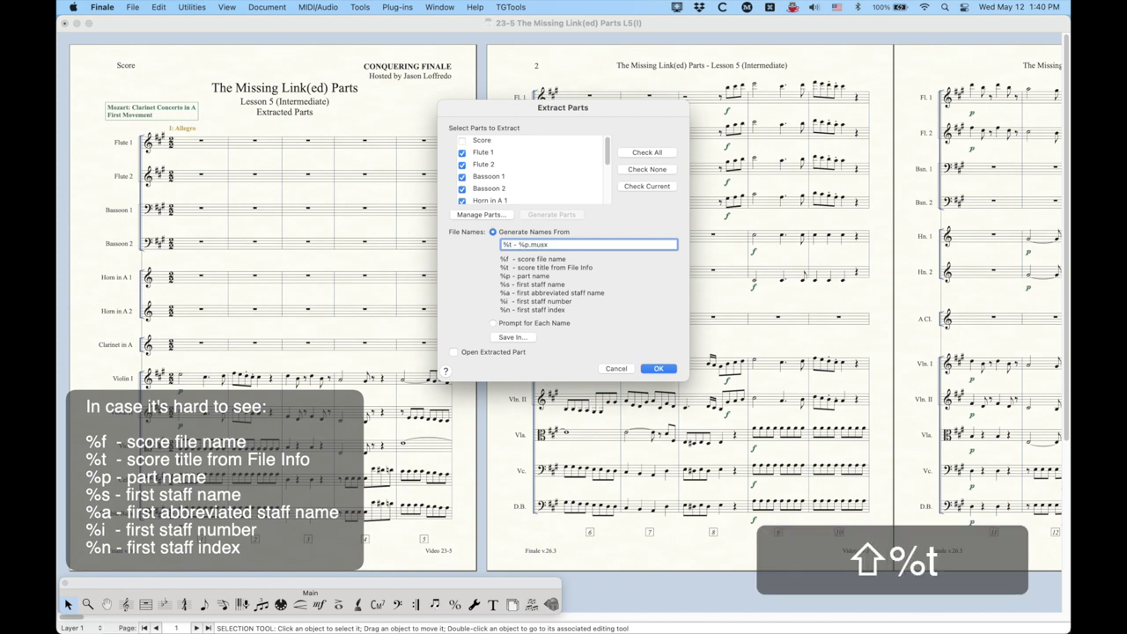
pyautogui.press('Up')
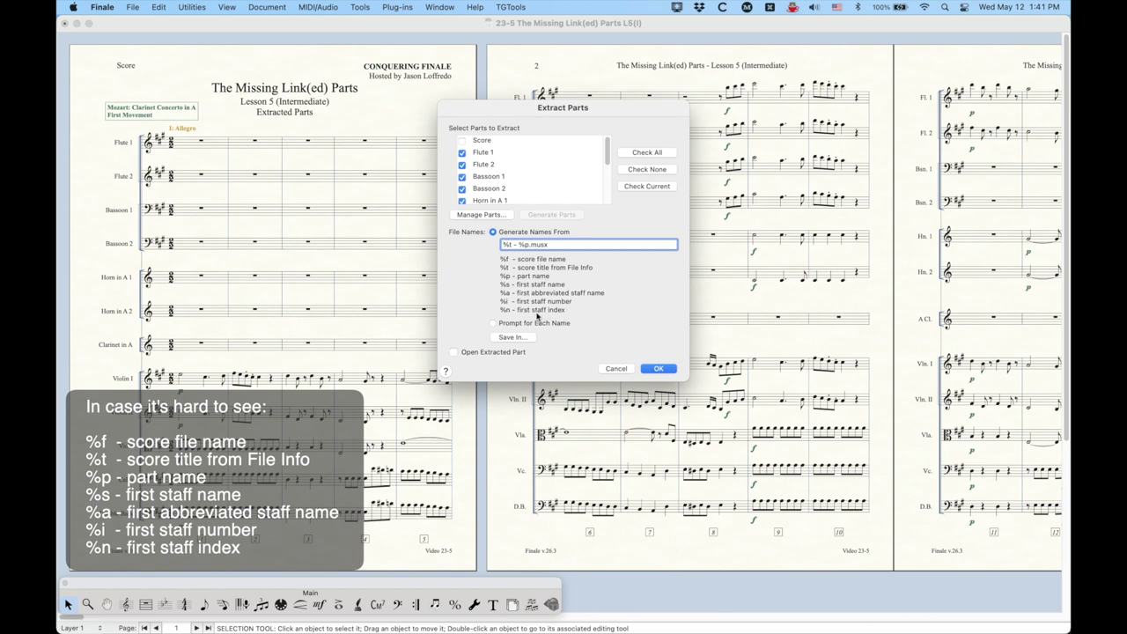
pyautogui.press('shift')
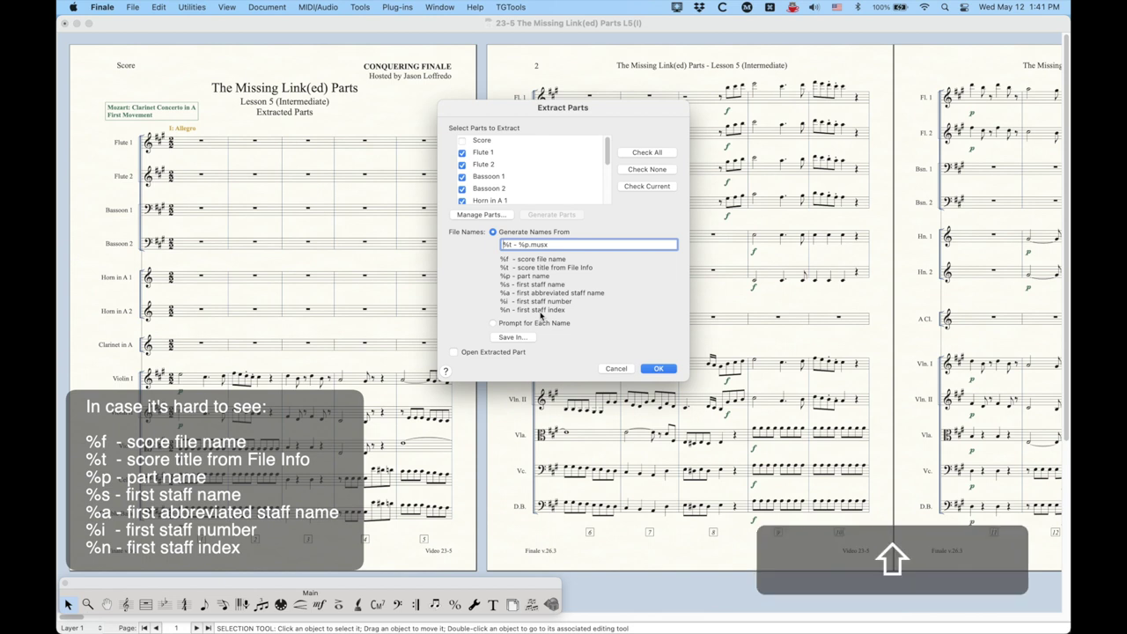
# Add '%n ' at the start so the pattern reads '%n %t - %p.musx'.
pyautogui.write('%n')
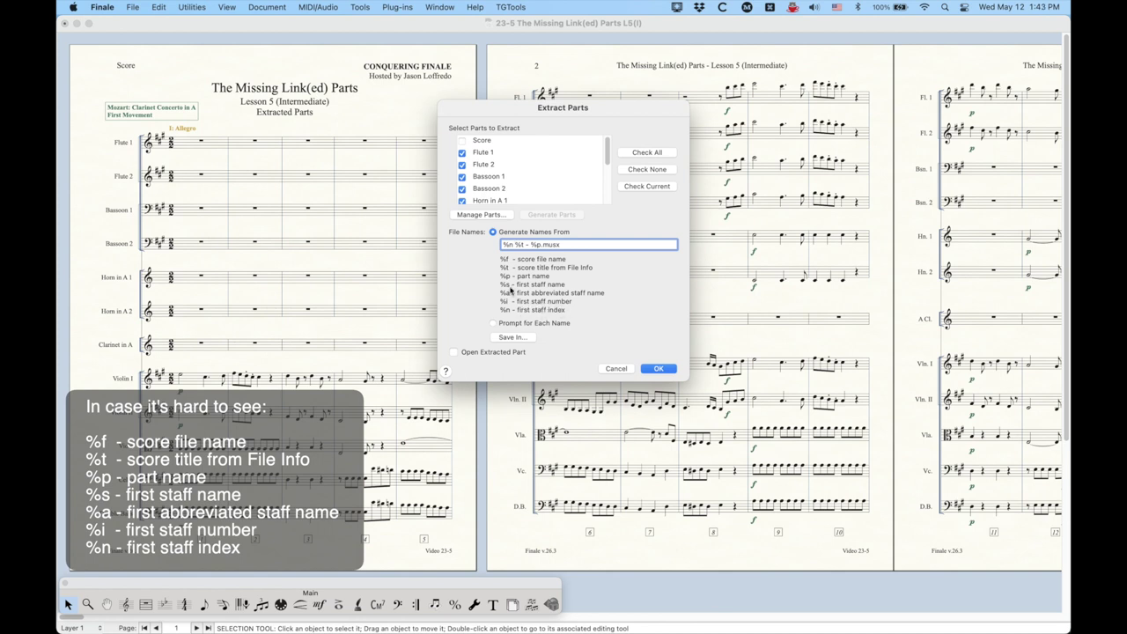
# Save into Desktop > Extracted Parts and extract the parts with numbered file names.
pyautogui.click(516, 338)
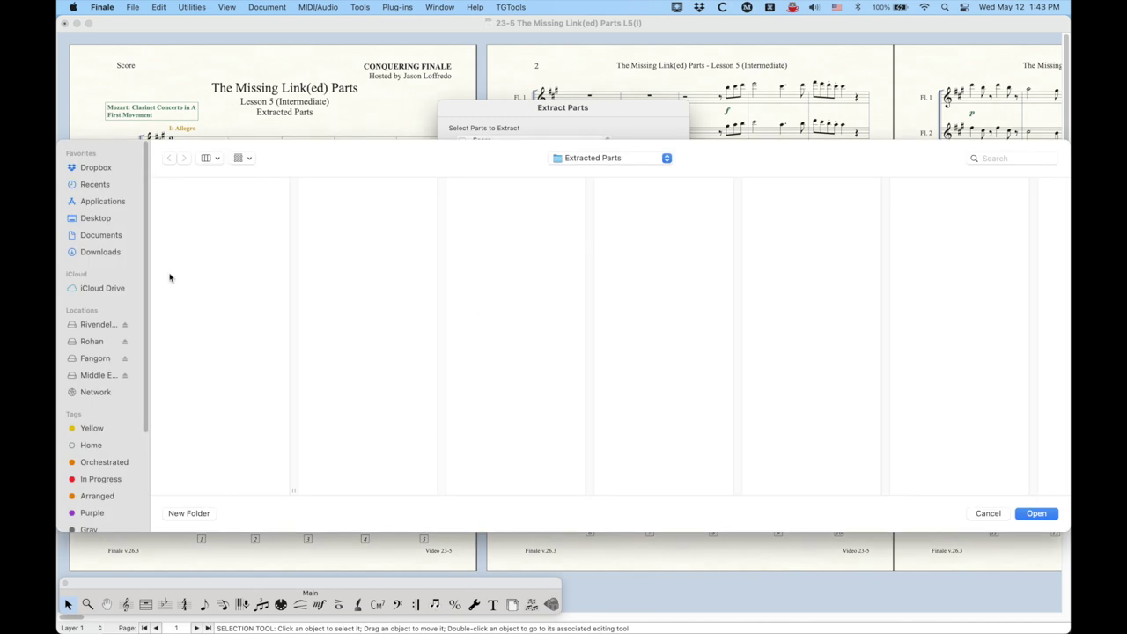
pyautogui.click(89, 220)
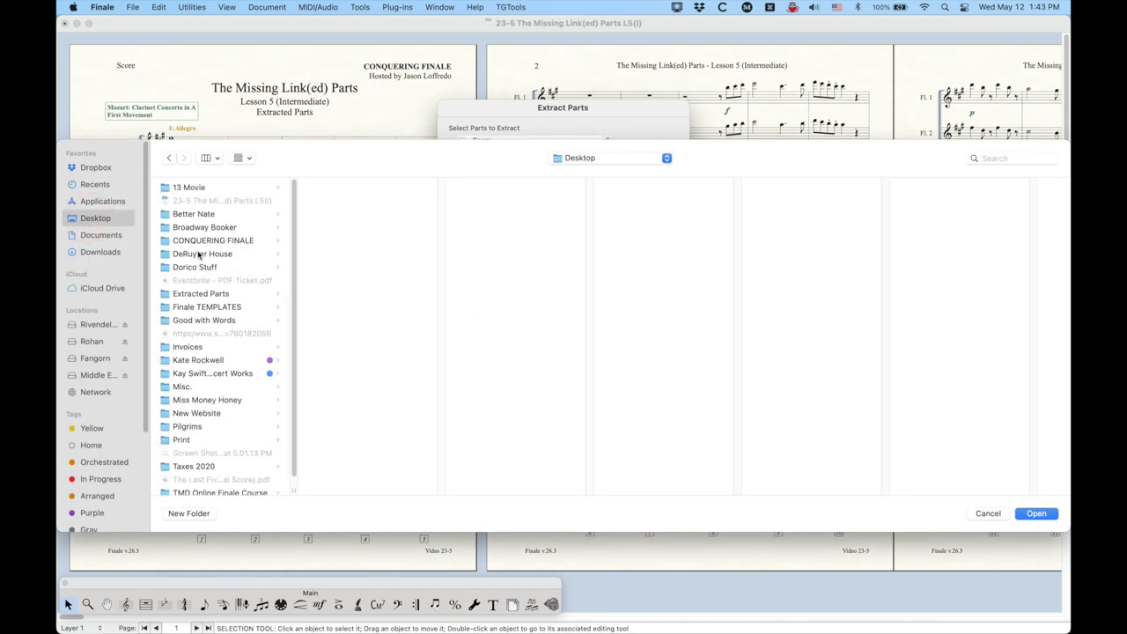
pyautogui.click(209, 292)
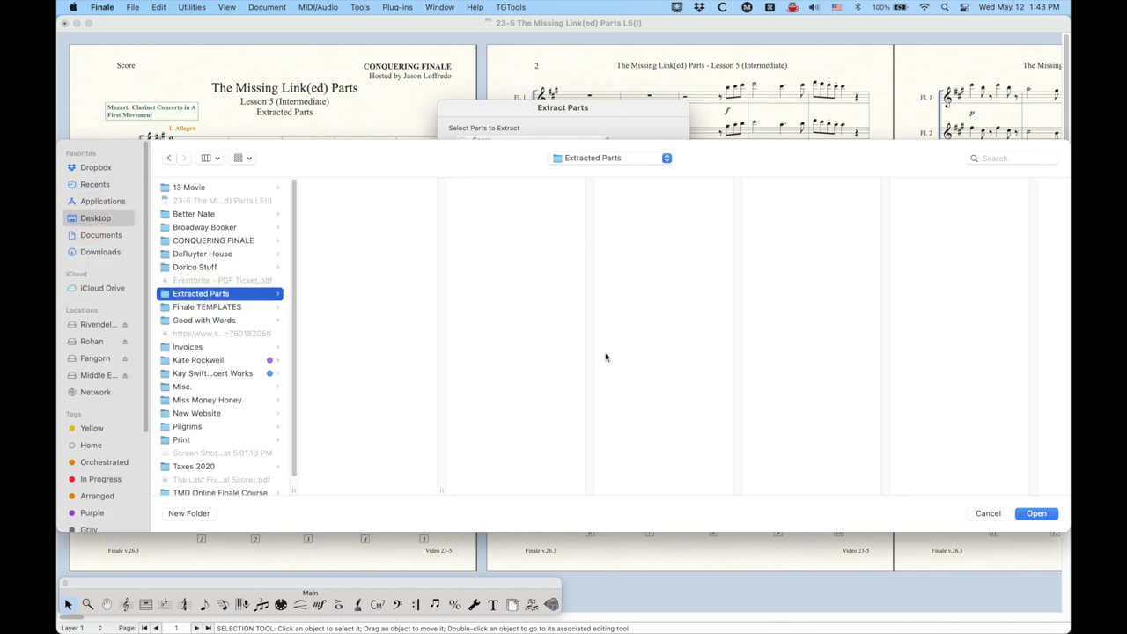
pyautogui.click(1036, 513)
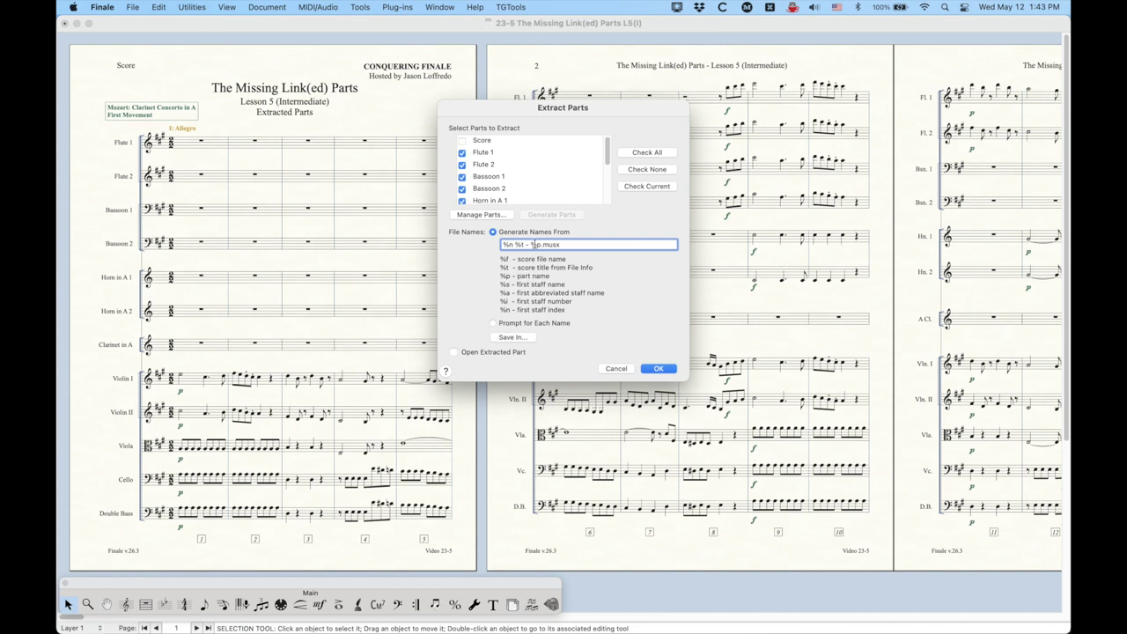
pyautogui.click(658, 370)
# Open Extracted Parts and review the numbered files, stepping from 001 Flute 1 to 004 Bassoon 2.
pyautogui.moveTo(227, 24); pyautogui.dragTo(225, 124)
pyautogui.doubleClick(250, 74)
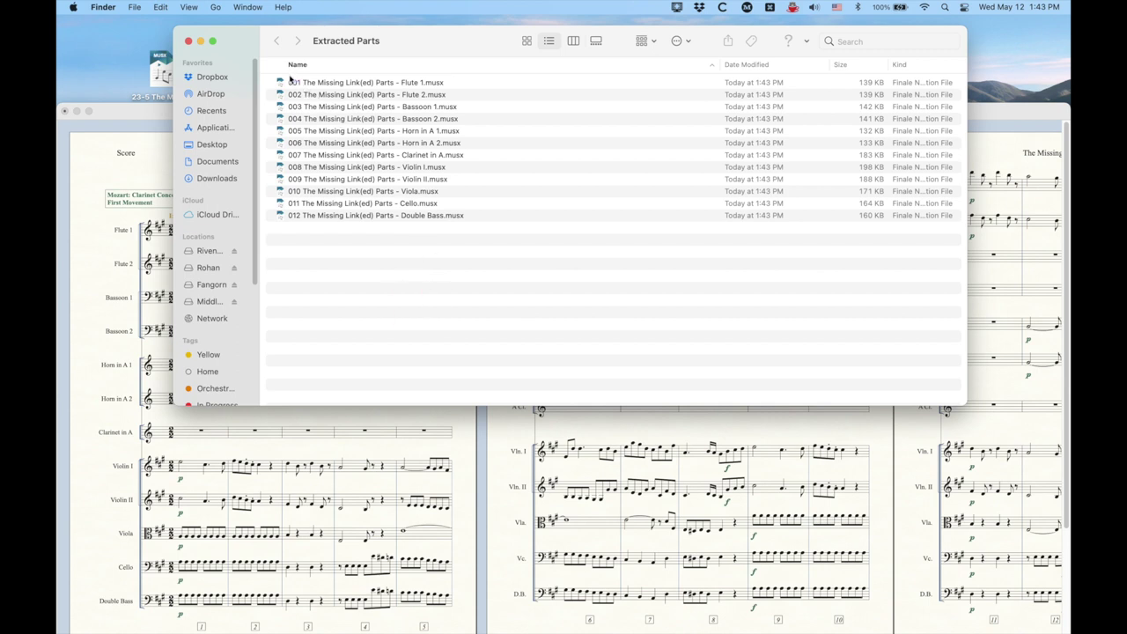
pyautogui.click(422, 84)
pyautogui.click(416, 97)
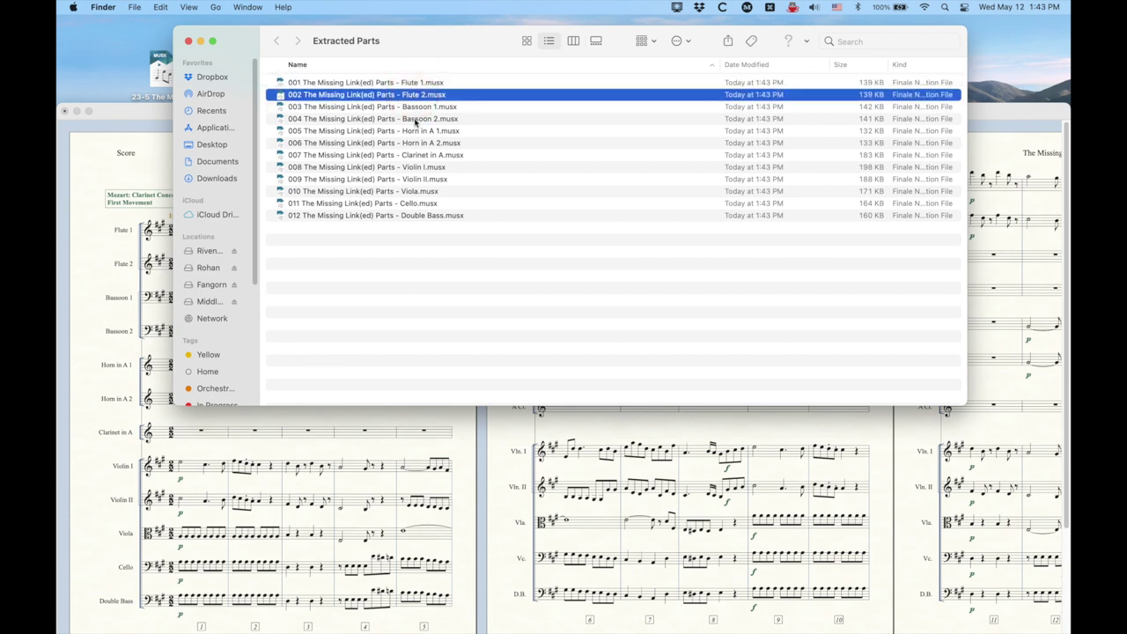
pyautogui.click(415, 155)
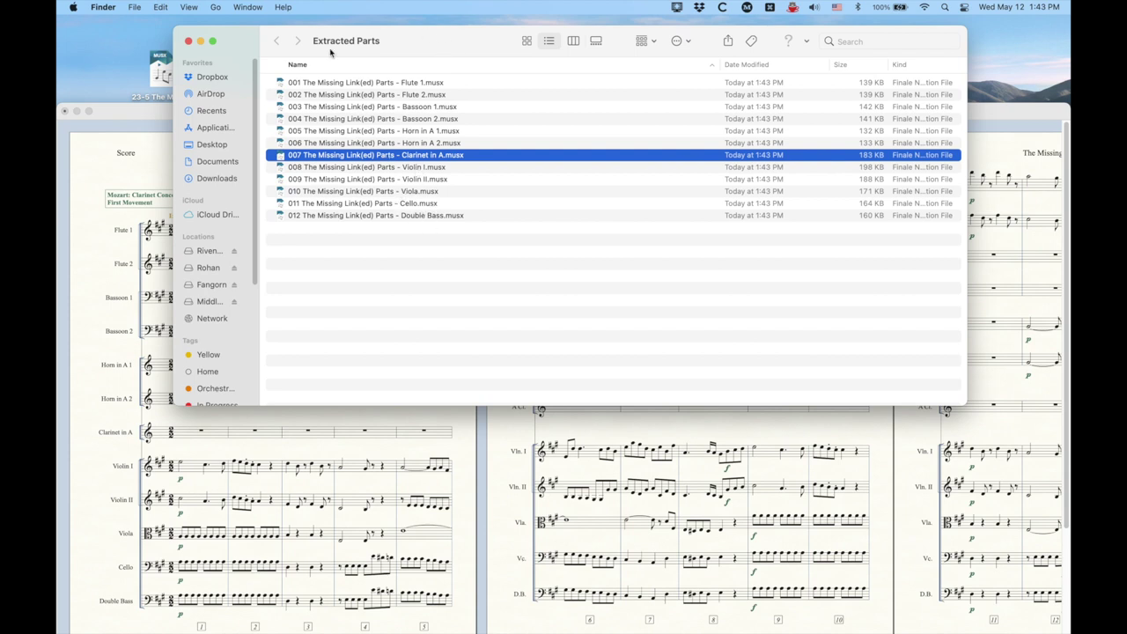
pyautogui.click(299, 84)
pyautogui.click(299, 95)
pyautogui.click(299, 107)
pyautogui.click(300, 119)
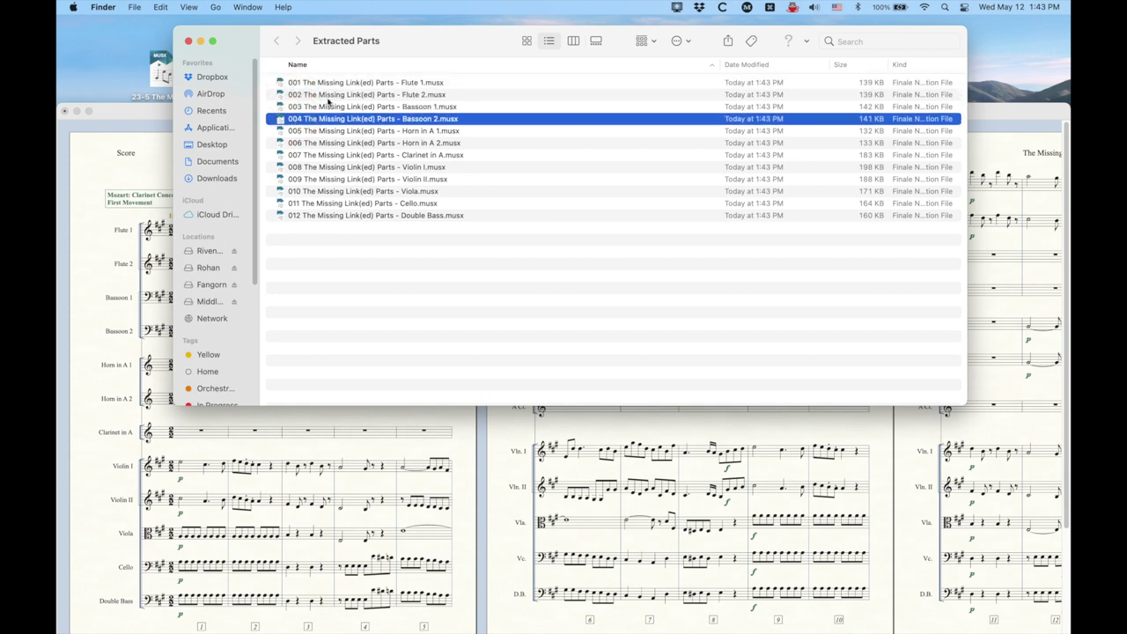
# Open the extracted 001 Flute 1 part file, then bring the linked-parts score back to the top.
pyautogui.doubleClick(281, 84)
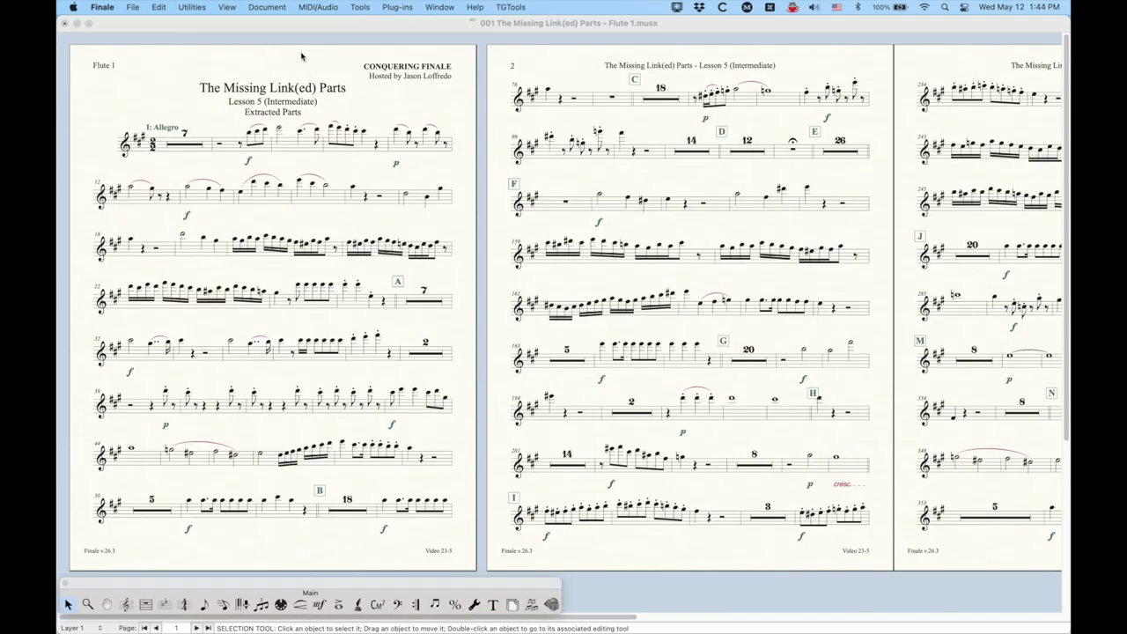
pyautogui.hotkey('ctrl', 'Up')
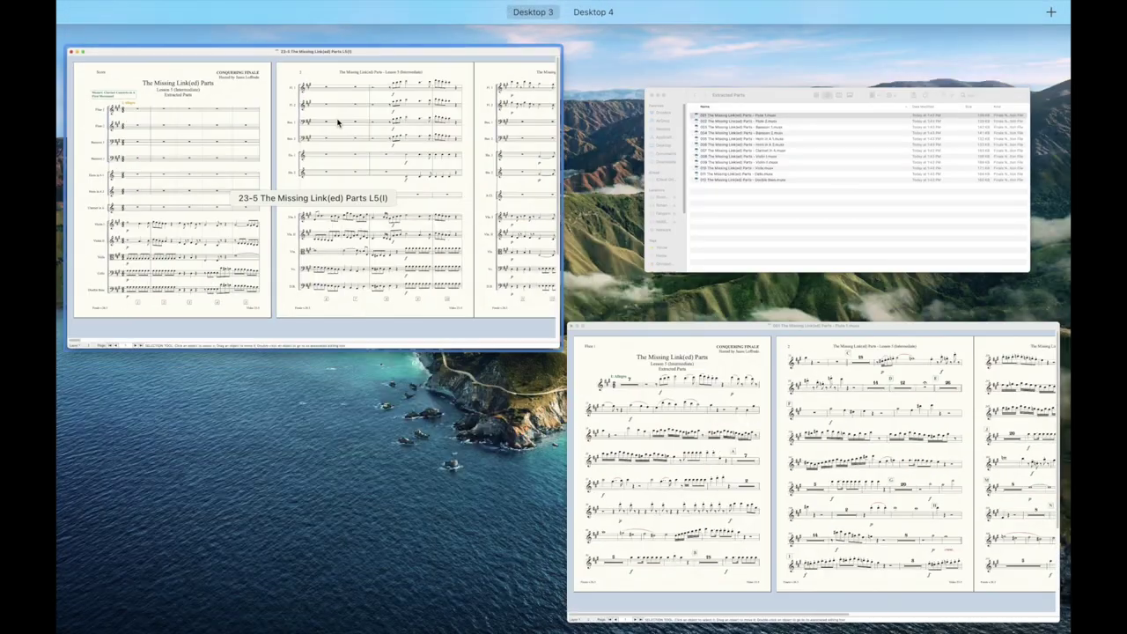
pyautogui.click(337, 121)
pyautogui.moveTo(344, 114); pyautogui.dragTo(345, 16)
# Show the linked score's Flute 1 part through Document > Edit Part.
pyautogui.click(266, 8)
pyautogui.moveTo(387, 39)
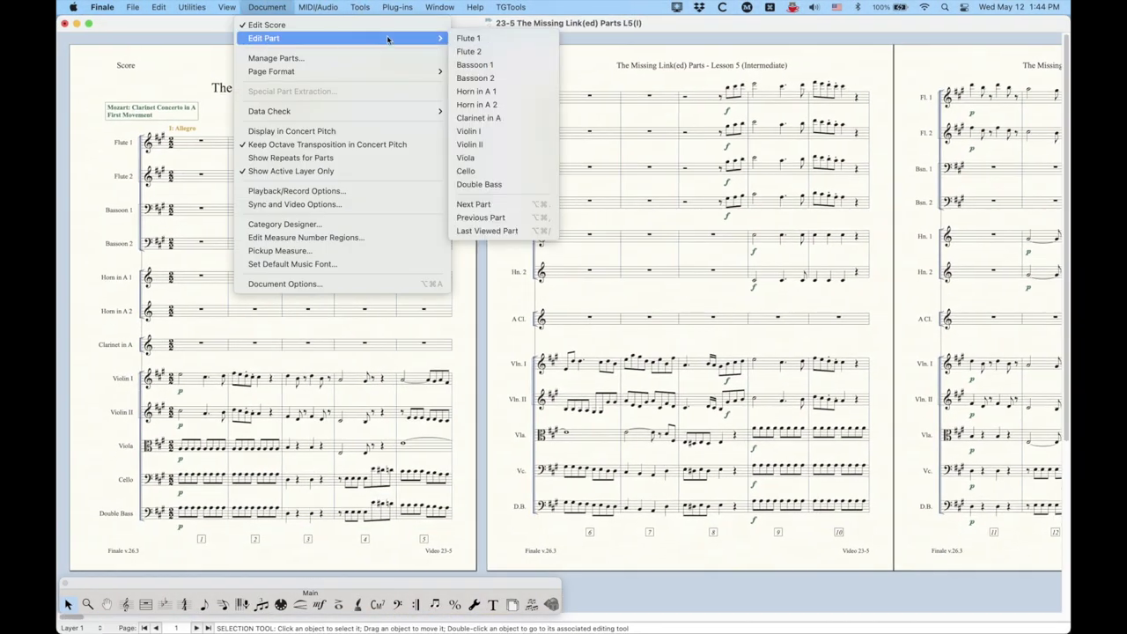
pyautogui.click(467, 38)
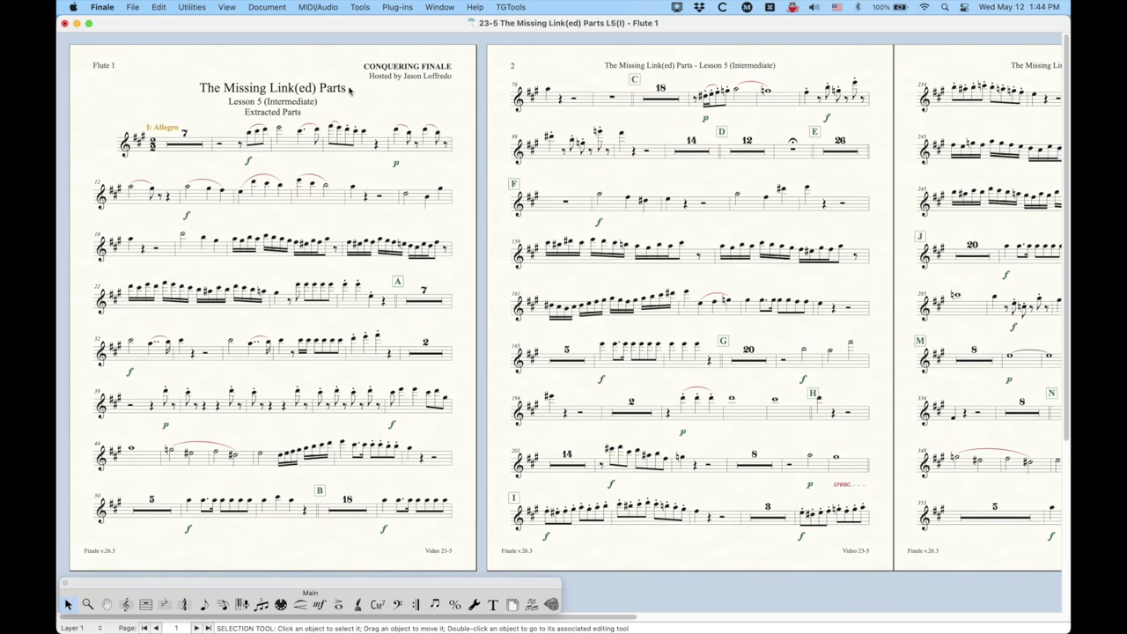
# Glance at the extracted Flute 1 file, then bring the linked-parts Flute 1 window to the front.
pyautogui.hotkey('ctrl', 'Up')
pyautogui.click(352, 164)
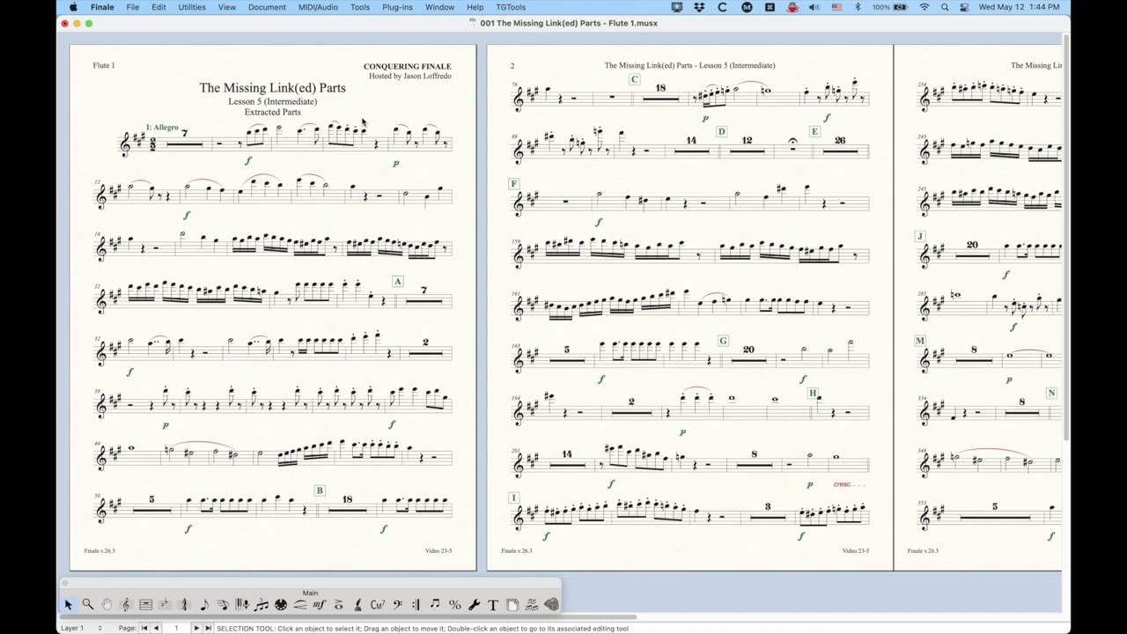
pyautogui.hotkey('ctrl', 'Up')
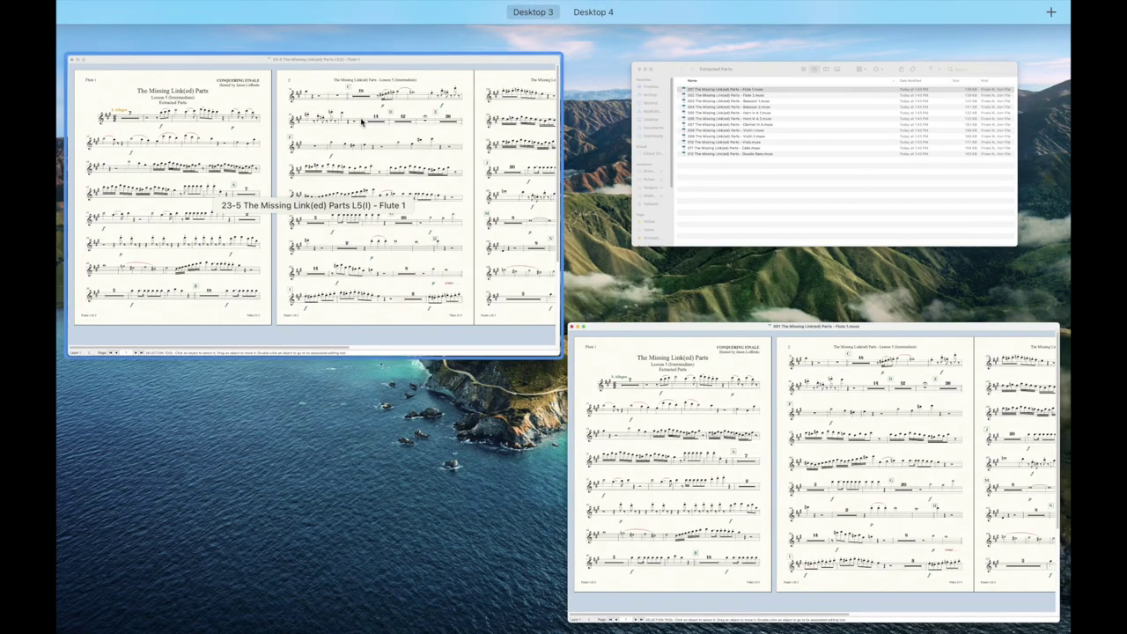
pyautogui.click(352, 132)
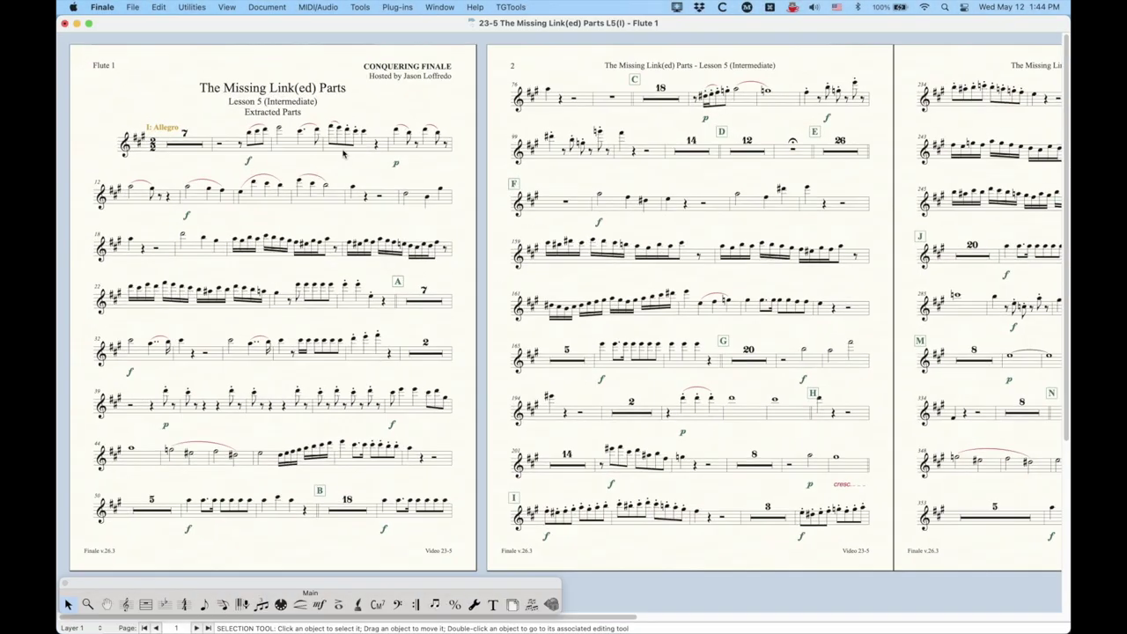
# Switch the linked-parts file to its full score and check its Parts page format, leaving it unchanged.
pyautogui.click(264, 8)
pyautogui.click(265, 25)
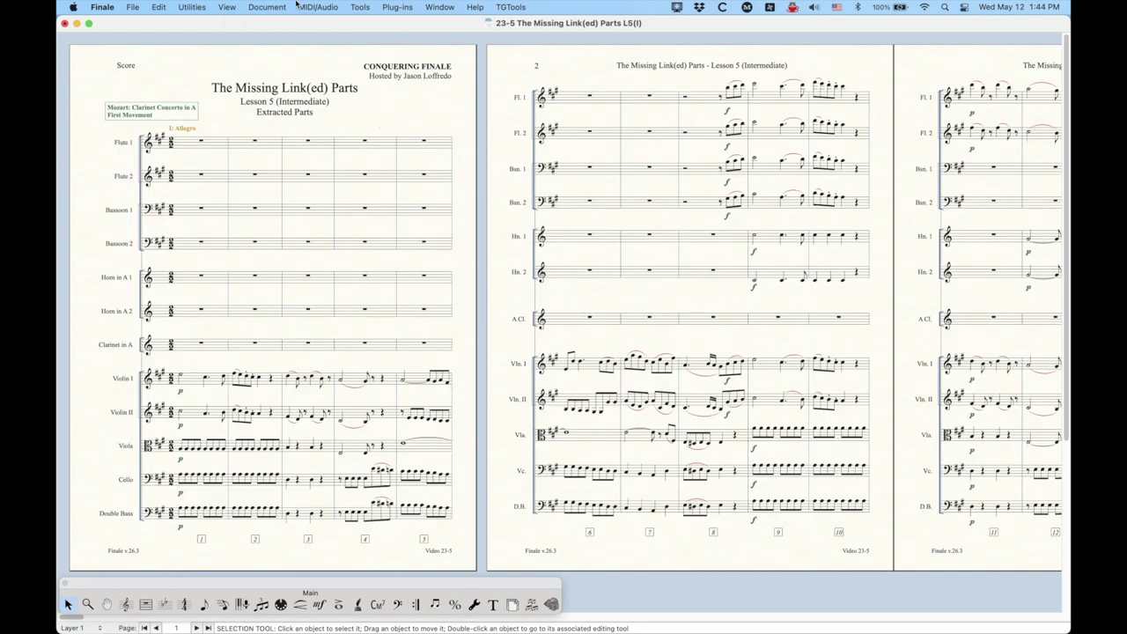
pyautogui.click(262, 8)
pyautogui.moveTo(269, 73)
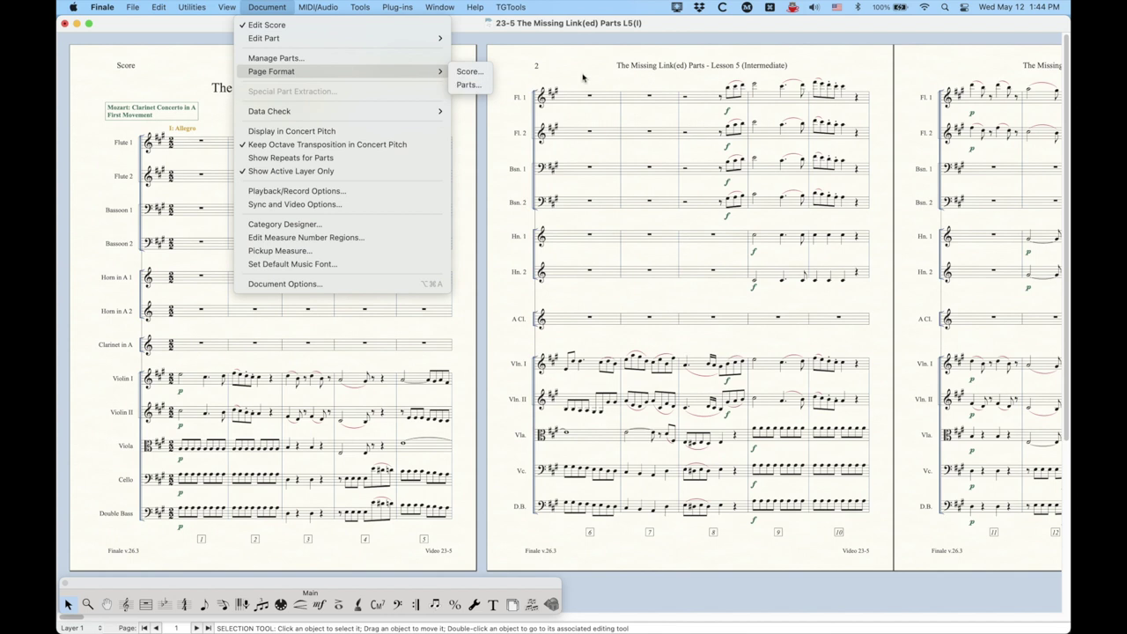
pyautogui.click(468, 85)
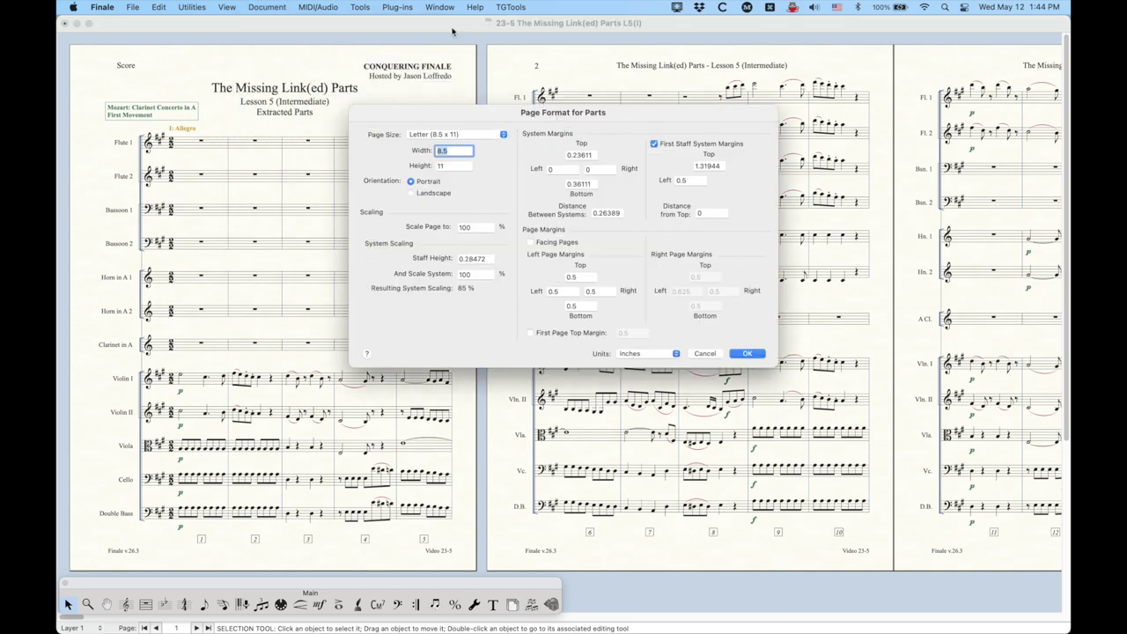
pyautogui.click(703, 355)
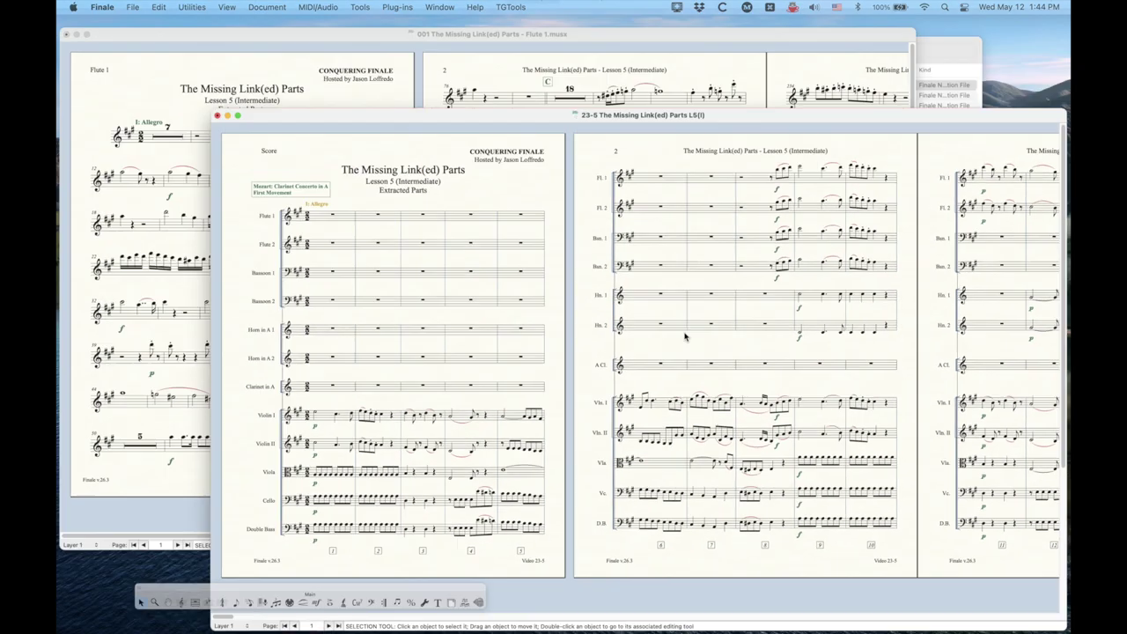
# Bring the extracted Flute 1 file forward and review its Score page format (Letter, 85%) without changes.
pyautogui.hotkey('ctrl', 'Up')
pyautogui.click(314, 206)
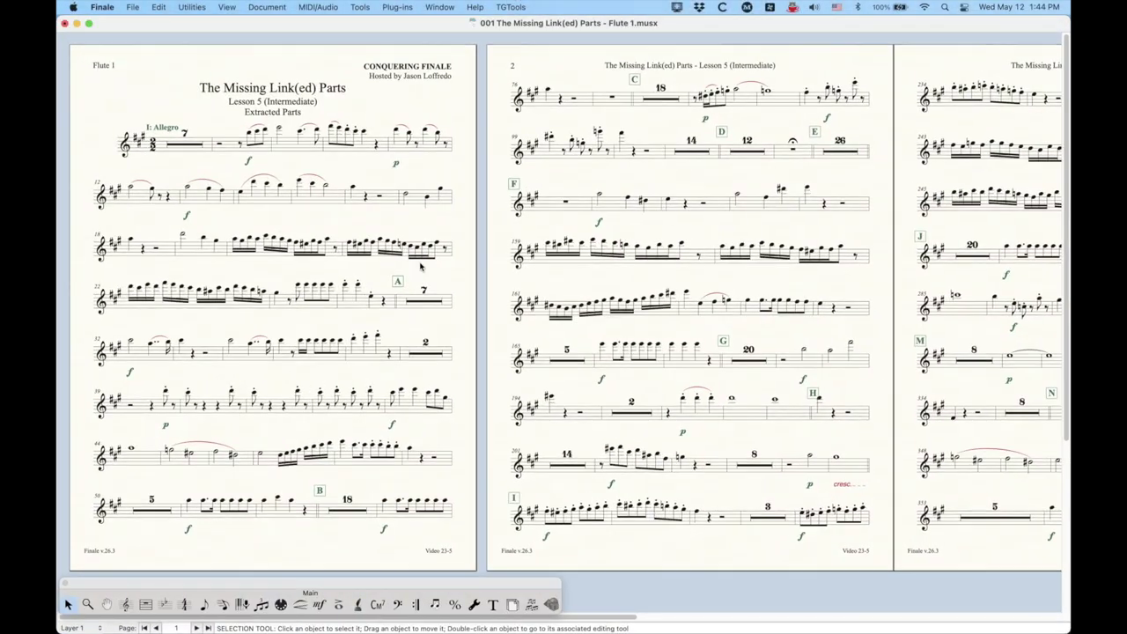
pyautogui.click(266, 7)
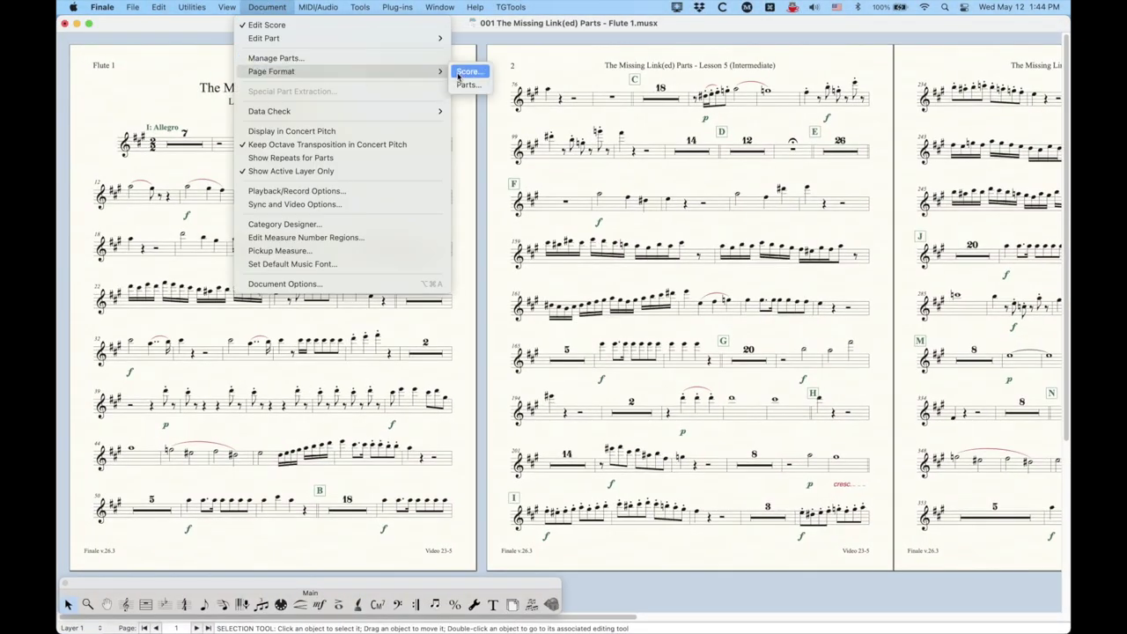
pyautogui.click(467, 72)
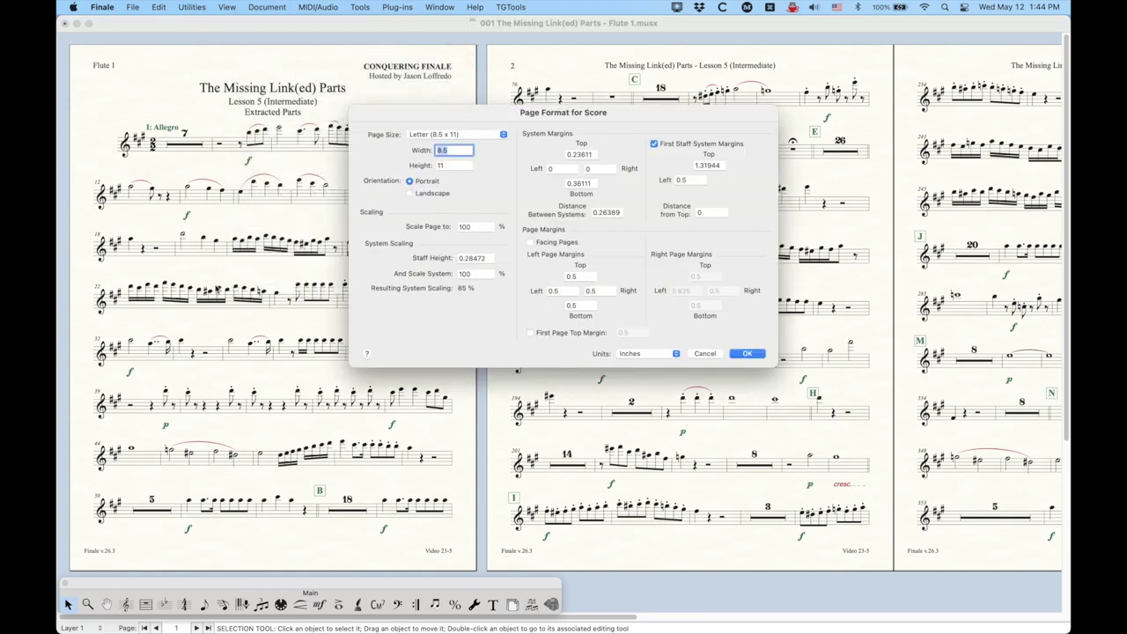
pyautogui.moveTo(510, 106); pyautogui.dragTo(503, 122)
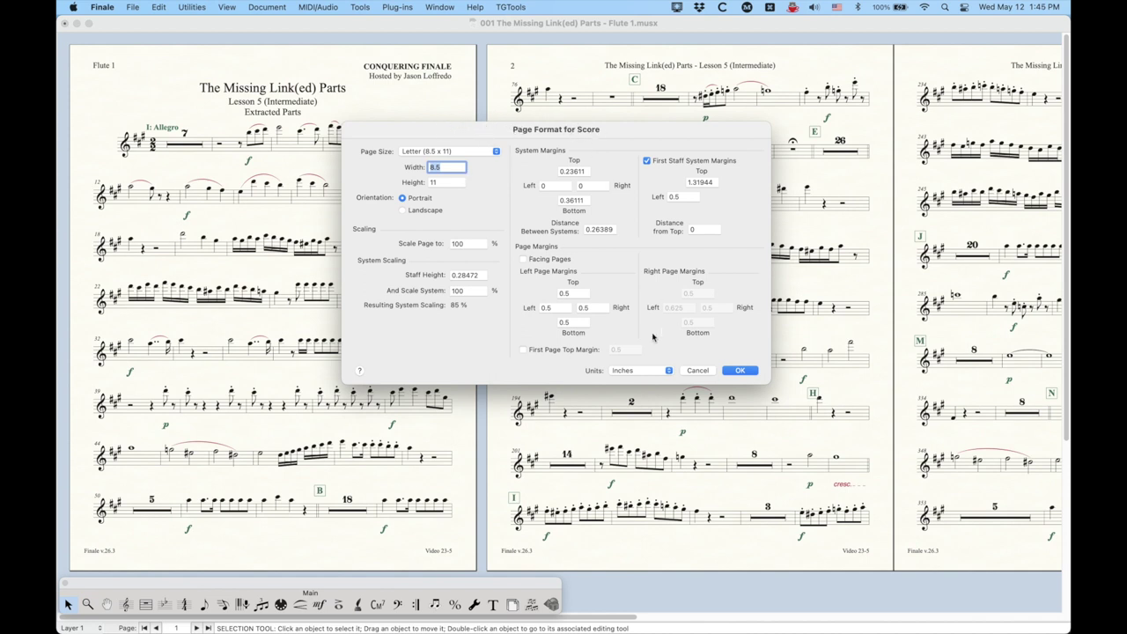
pyautogui.click(693, 374)
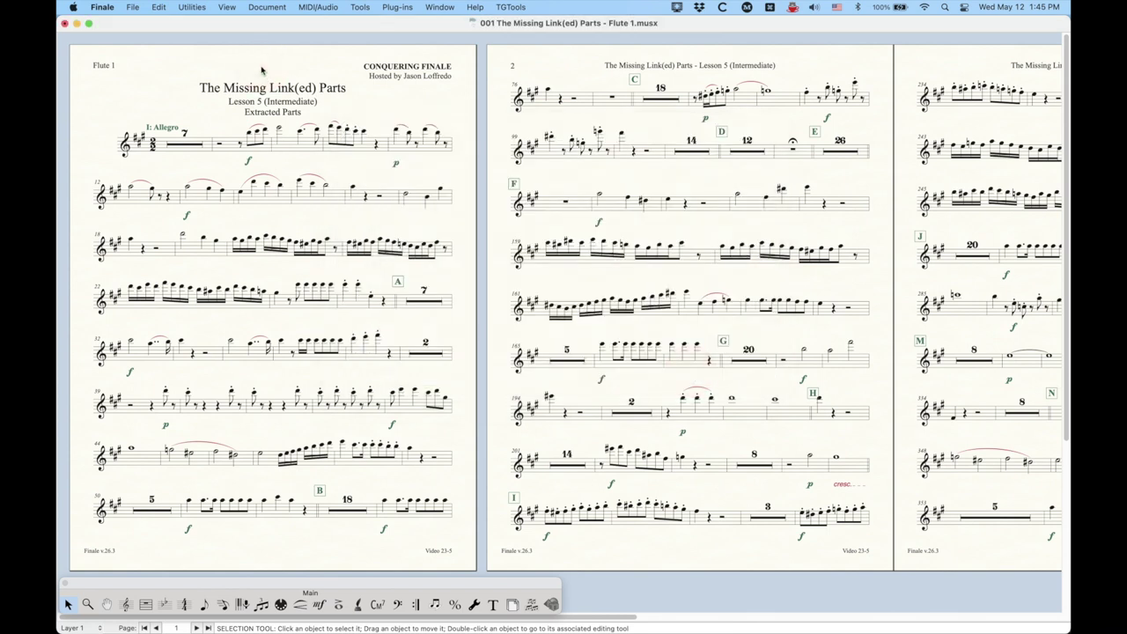
# Look over the Document > Edit Part submenu, then bring the 23-5 linked-parts full score to the front.
pyautogui.click(267, 7)
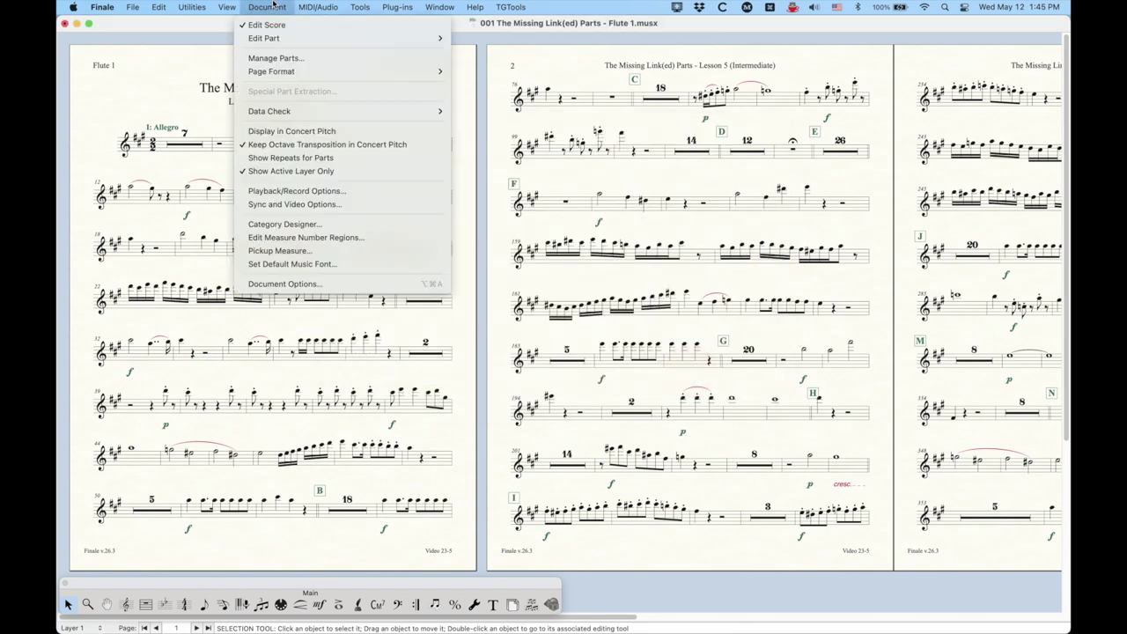
pyautogui.moveTo(271, 39)
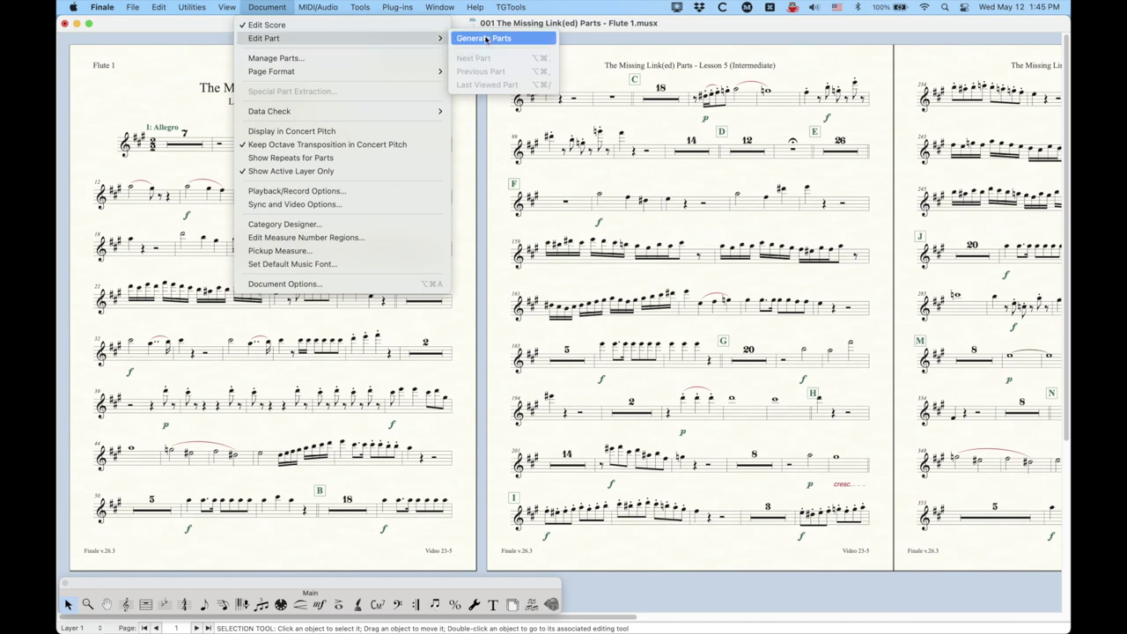
pyautogui.click(256, 7)
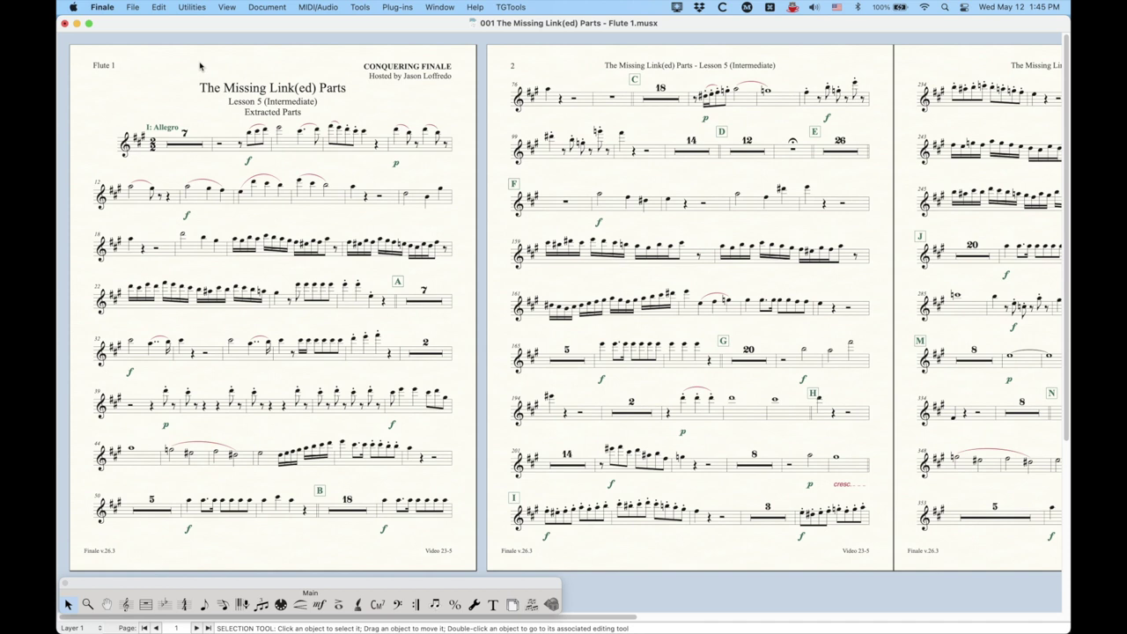
pyautogui.hotkey('ctrl', 'Up')
pyautogui.click(322, 125)
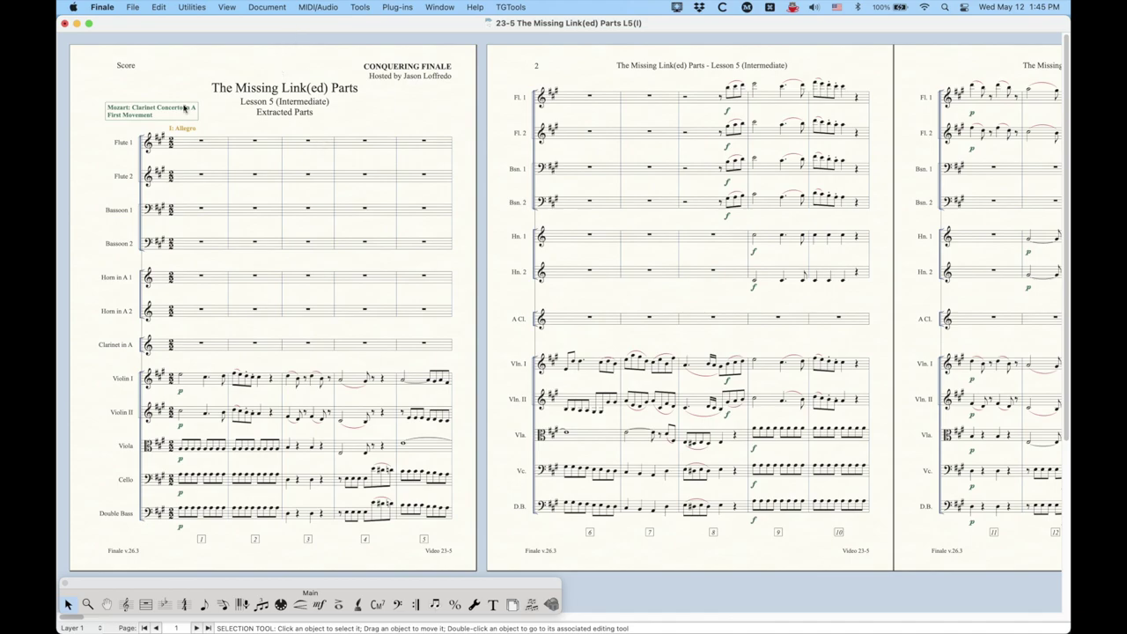
# Select measure 8 of the Fl. 1 staff, then bring the extracted Flute 1 file forward.
pyautogui.click(679, 110)
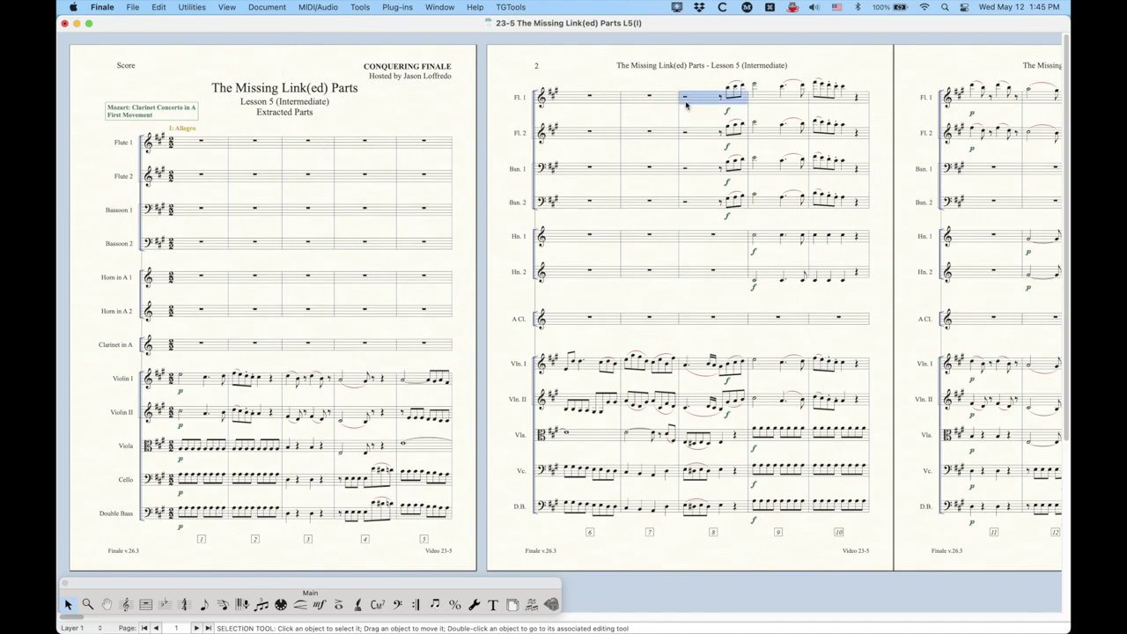
pyautogui.hotkey('ctrl', 'Up')
pyautogui.click(310, 170)
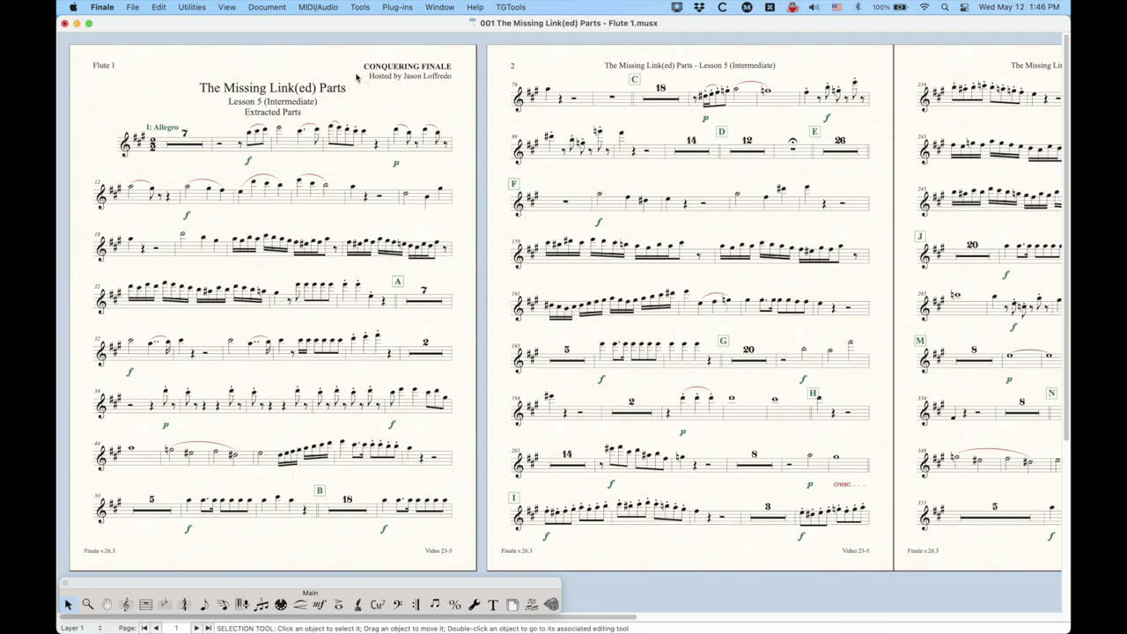
# Browse the Extracted Parts folder, selecting 012 Double Bass and 004 Bassoon 2, then return to Finale's Flute 1 part.
pyautogui.hotkey('ctrl', 'Up')
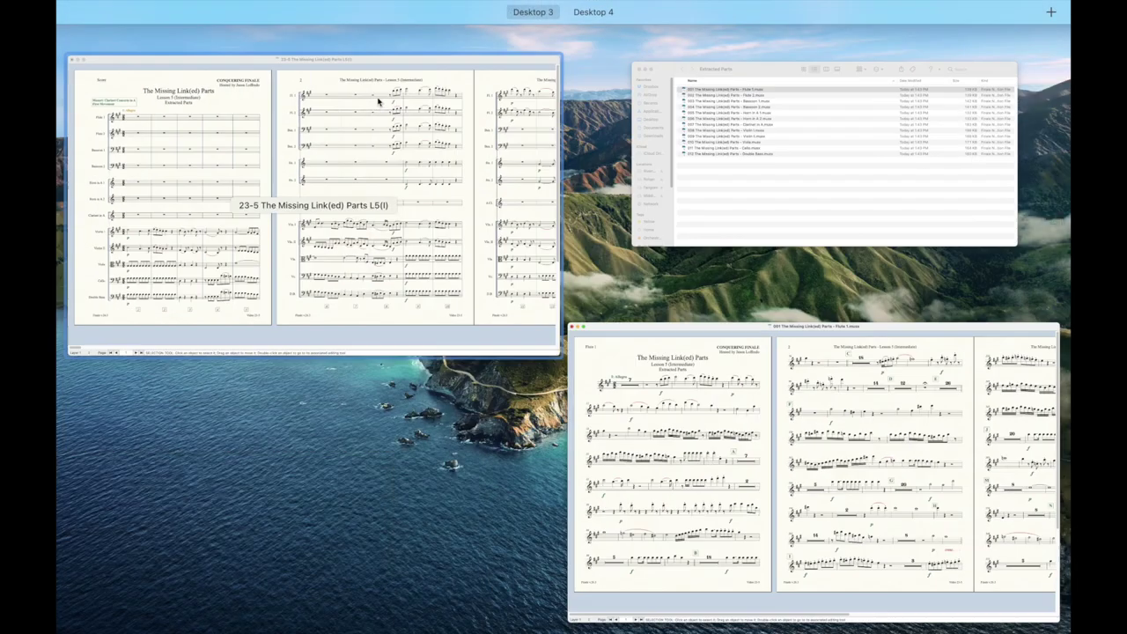
pyautogui.click(804, 173)
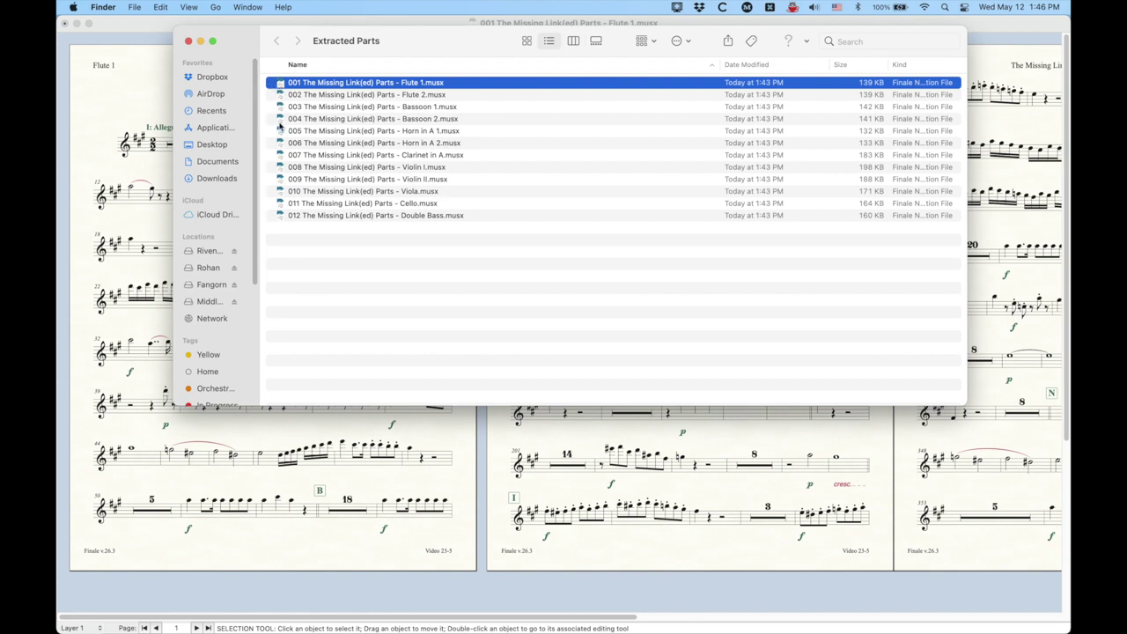
pyautogui.click(280, 218)
pyautogui.click(352, 282)
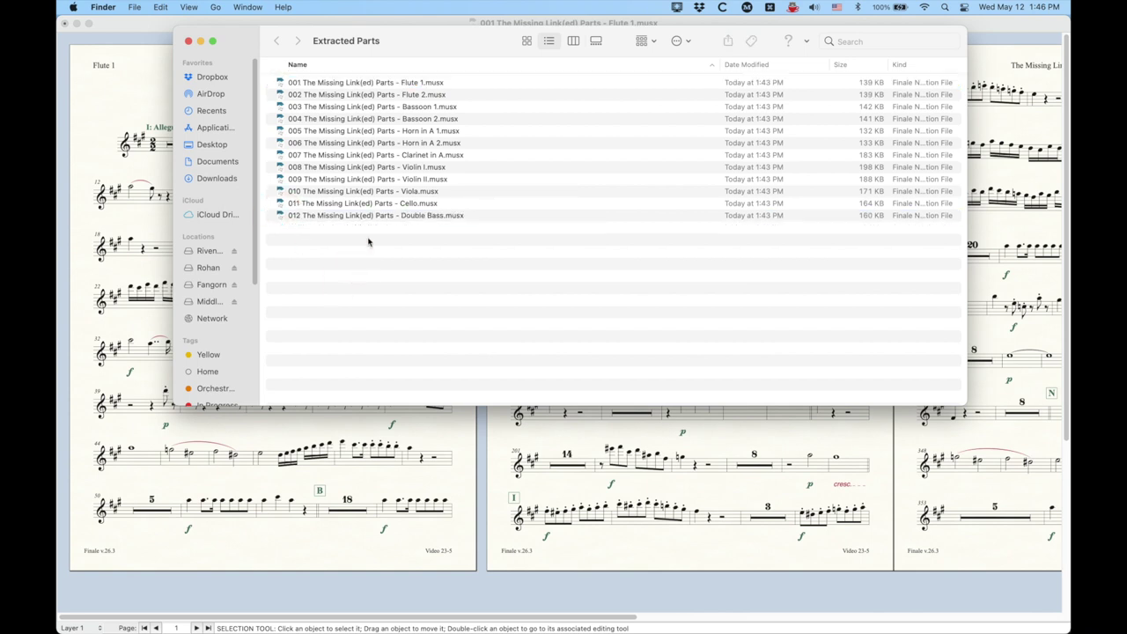
pyautogui.click(283, 119)
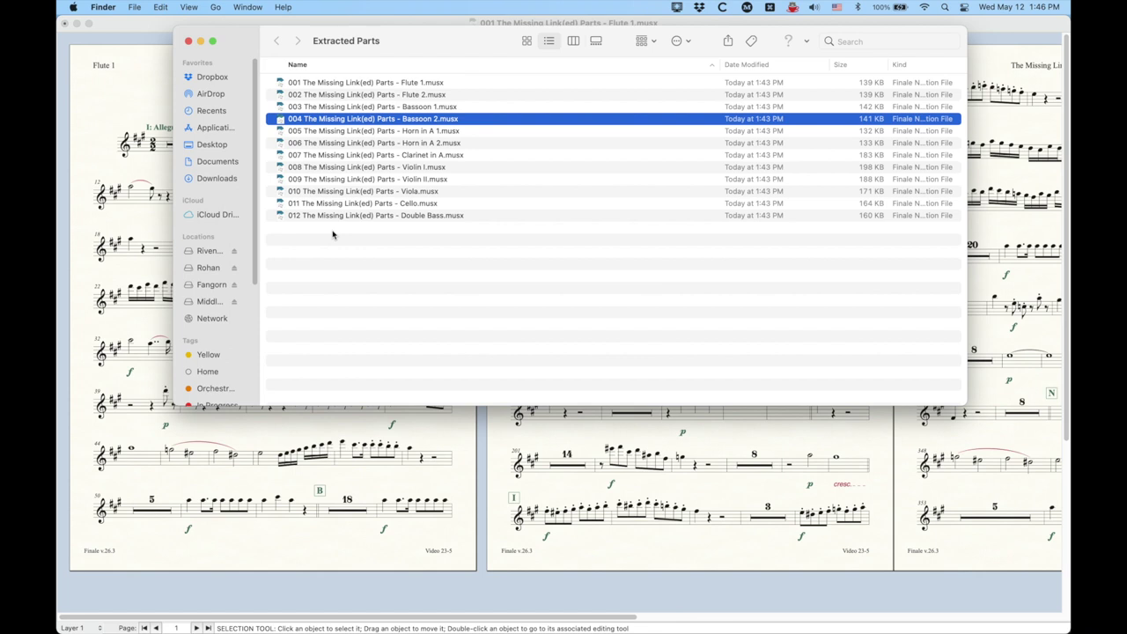
pyautogui.click(143, 88)
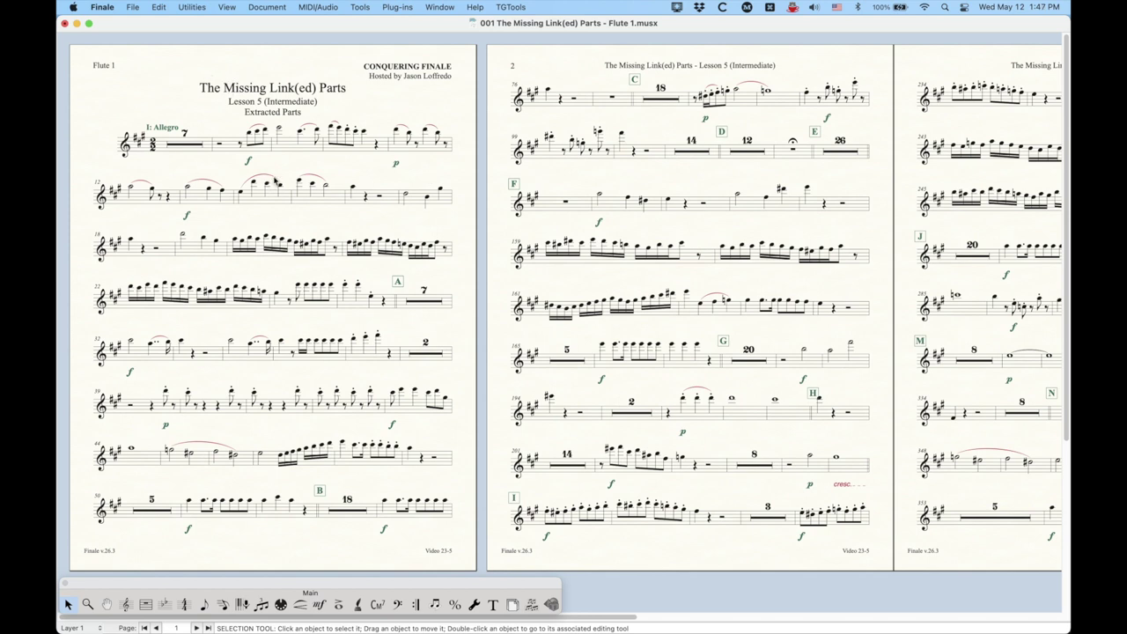
# Zoom into the extracted Flute 1 part with ⌘= and inspect its opening measures with the Selection Tool.
pyautogui.click(293, 149)
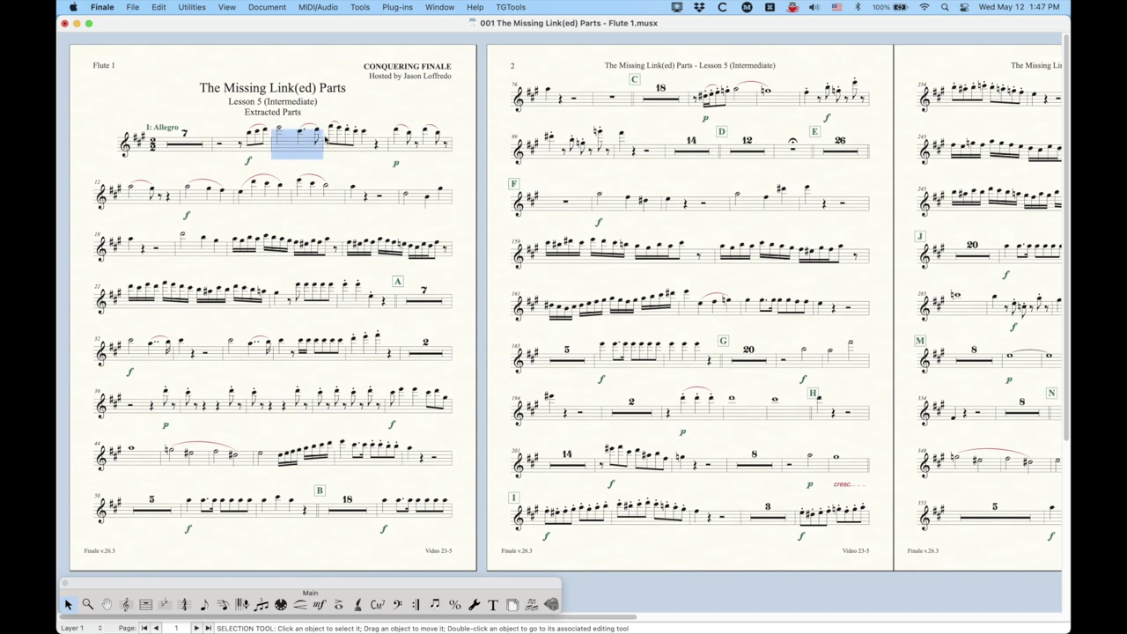
pyautogui.click(367, 165)
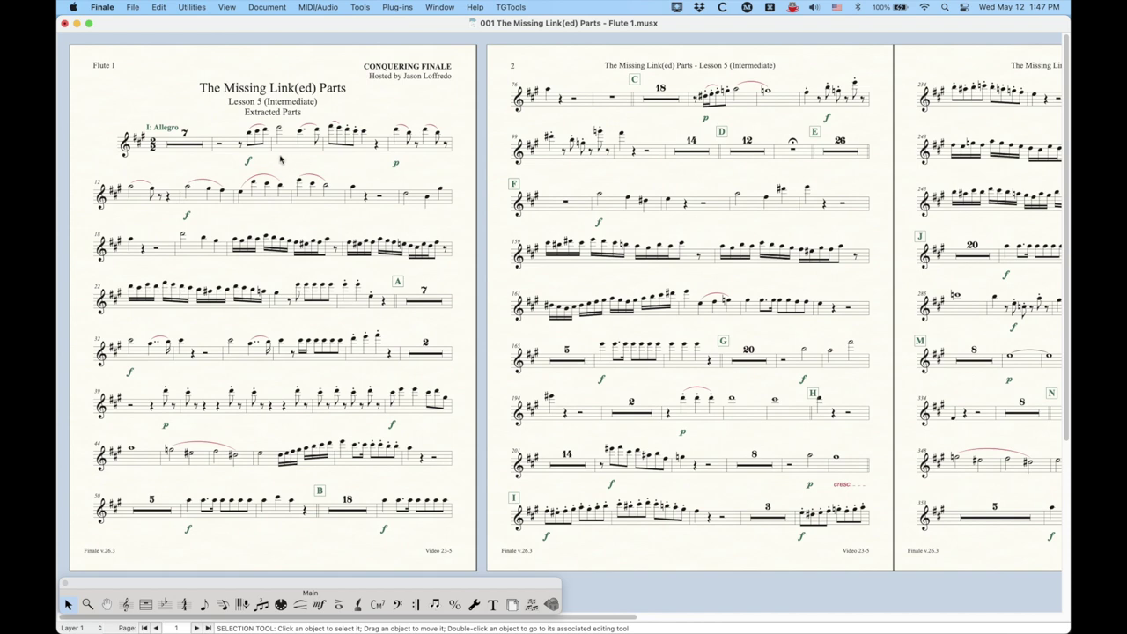
pyautogui.press('super+equal')
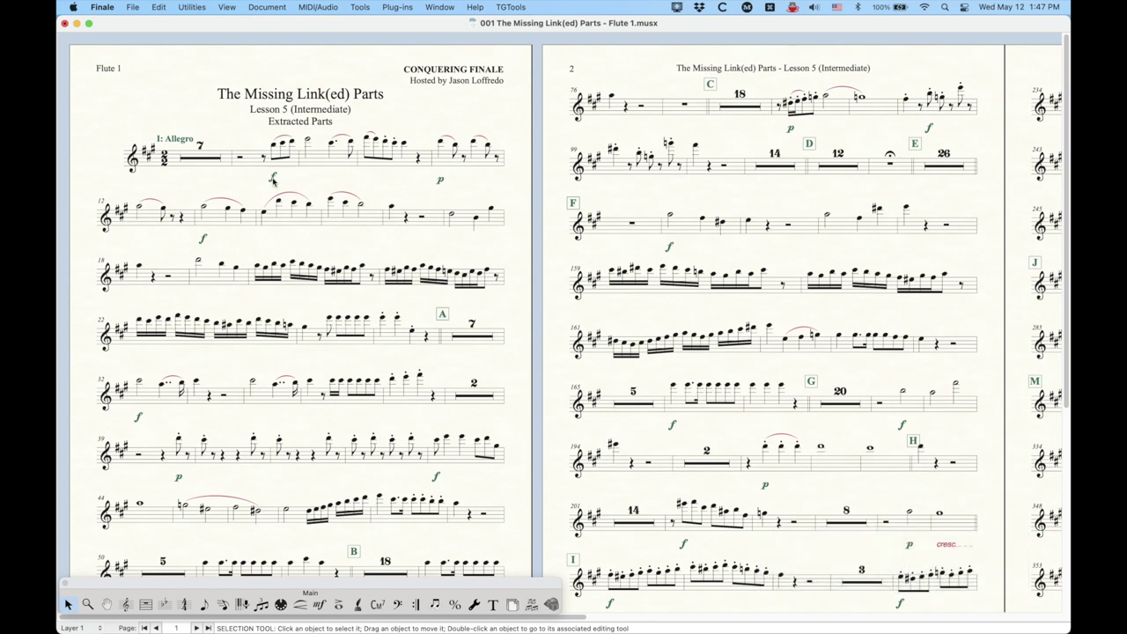
pyautogui.press('e')
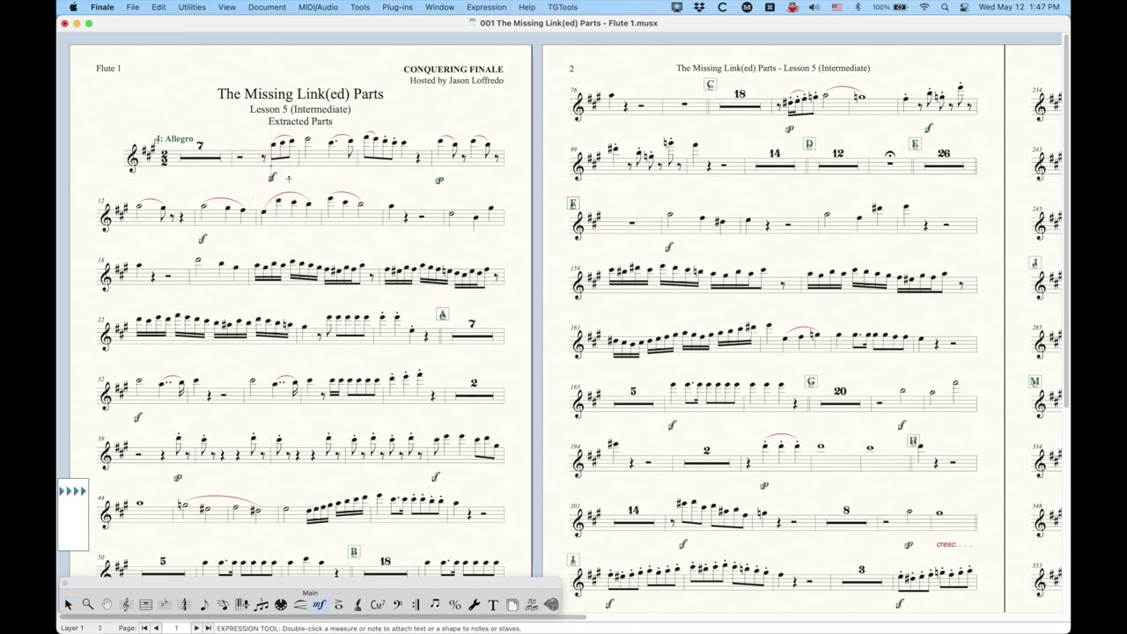
pyautogui.click(68, 605)
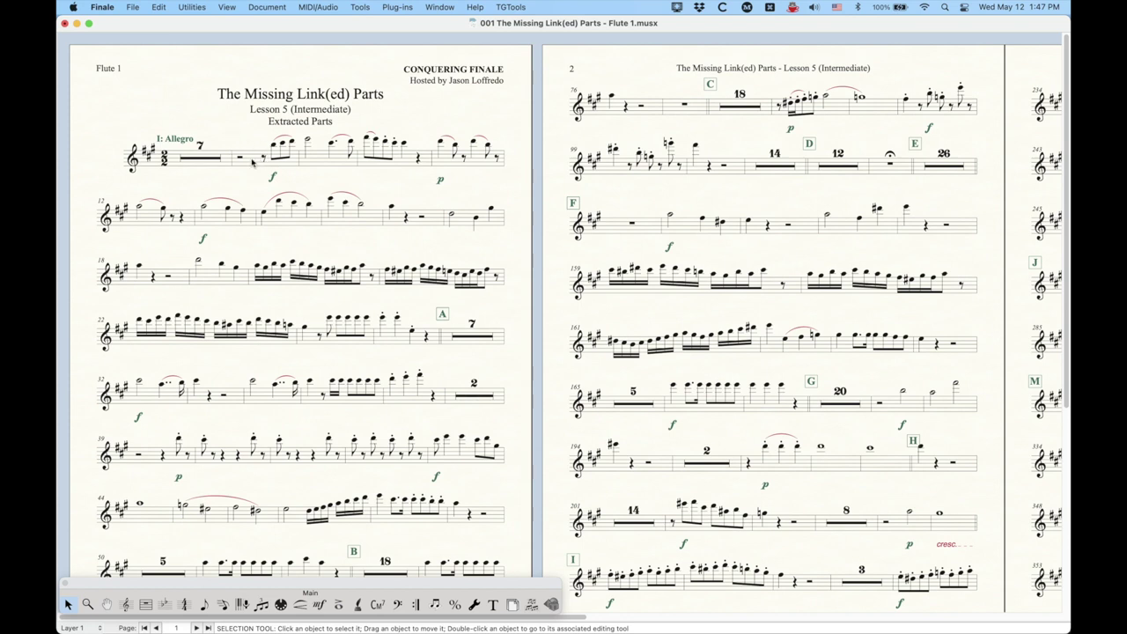
pyautogui.click(253, 161)
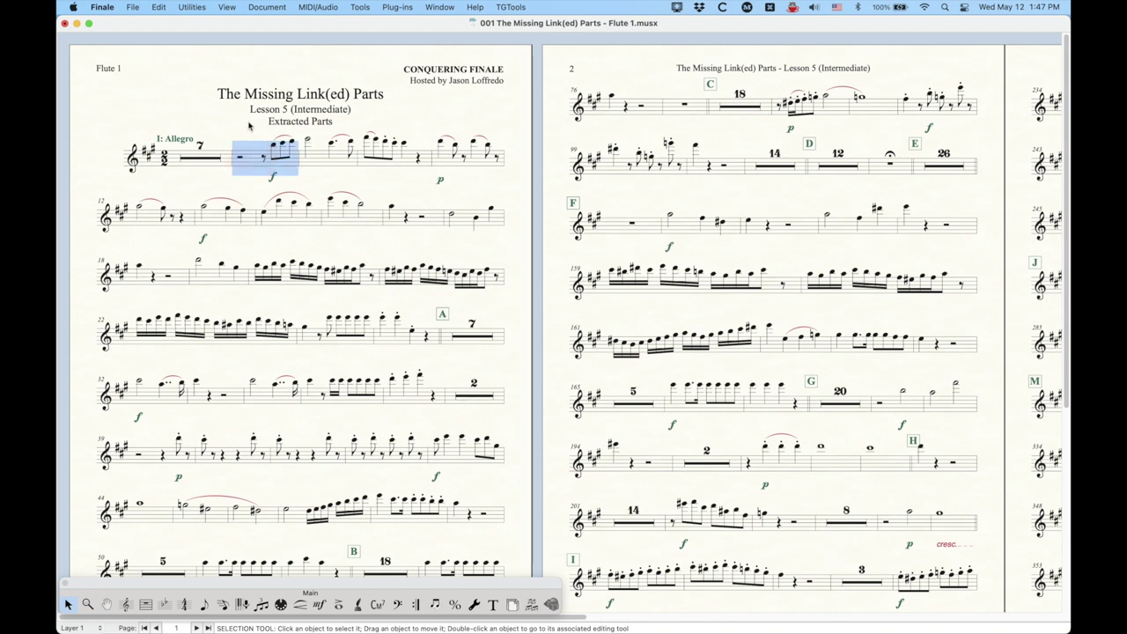
pyautogui.click(248, 126)
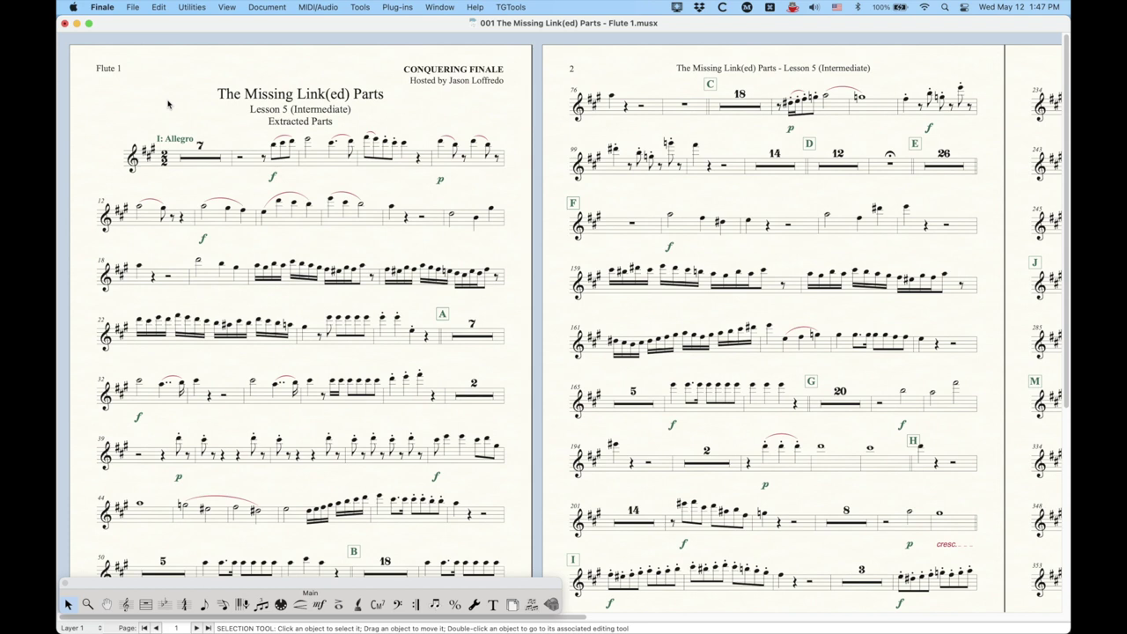
# Bring the Extracted Parts window forward, move it down-right, and select files 001 Flute 1 through 012 Double Bass.
pyautogui.click(172, 104)
pyautogui.hotkey('ctrl', 'Up')
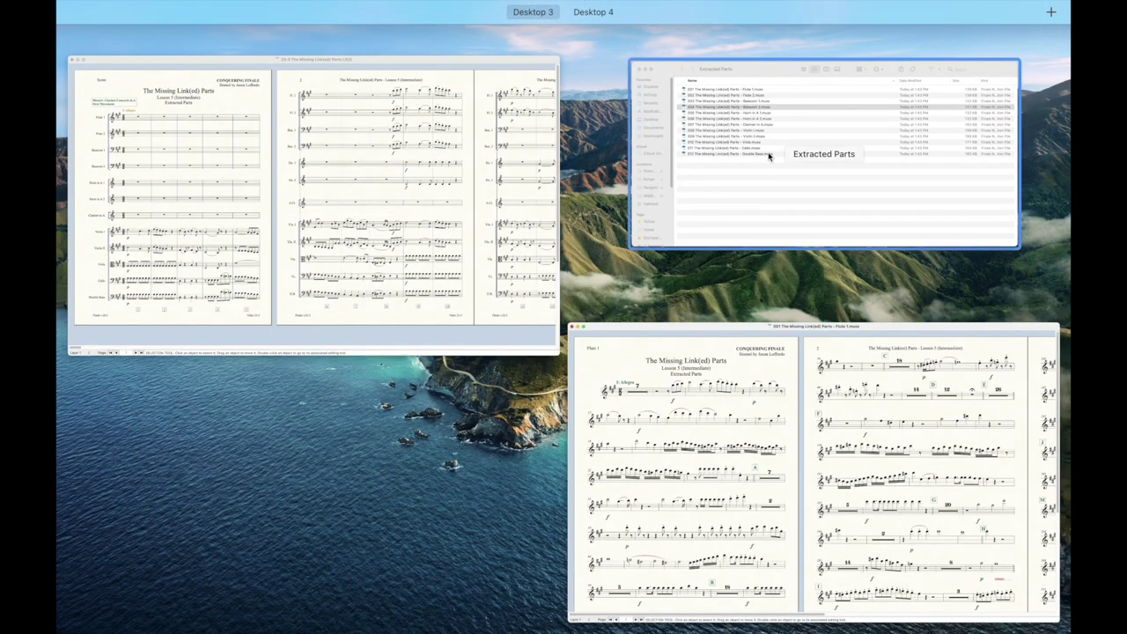
pyautogui.click(764, 154)
pyautogui.moveTo(453, 33); pyautogui.dragTo(484, 102)
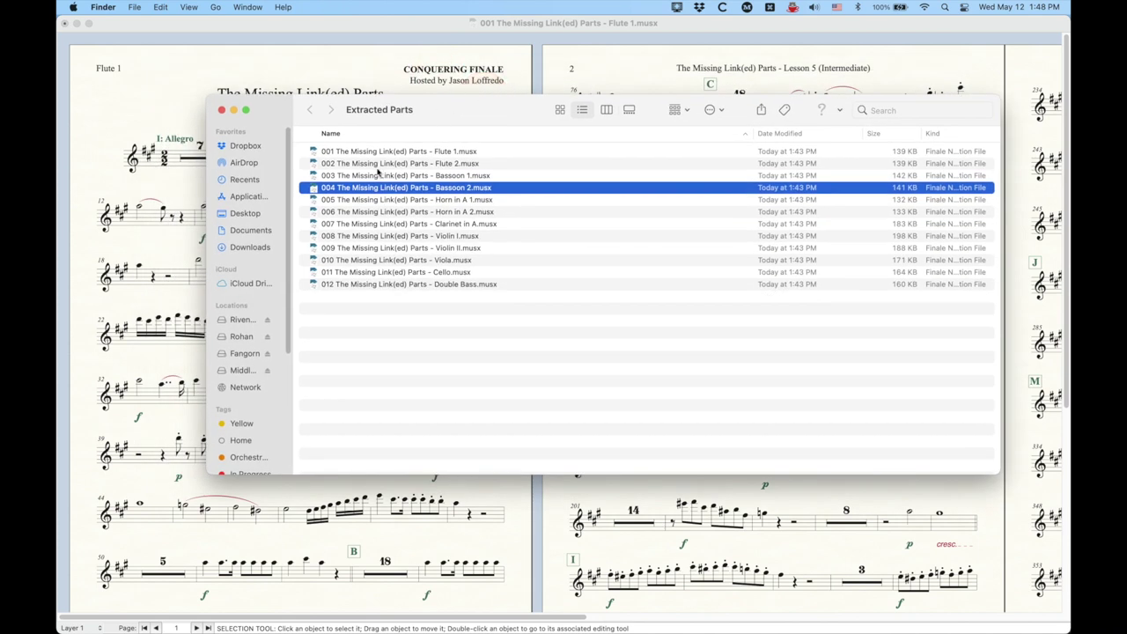
pyautogui.click(317, 153)
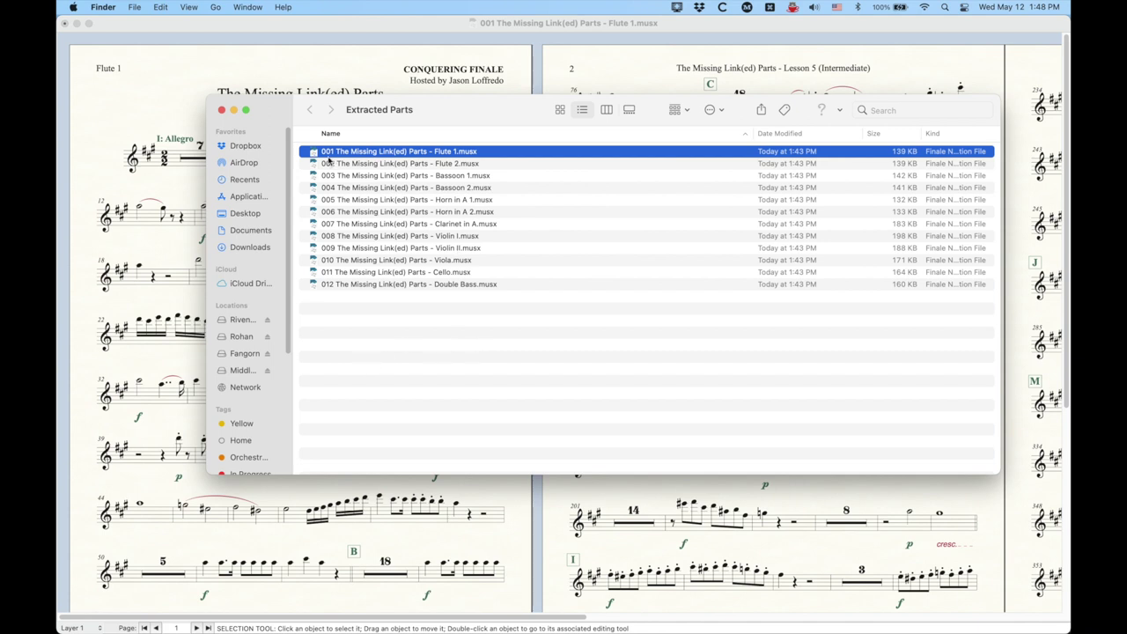
pyautogui.click(313, 287)
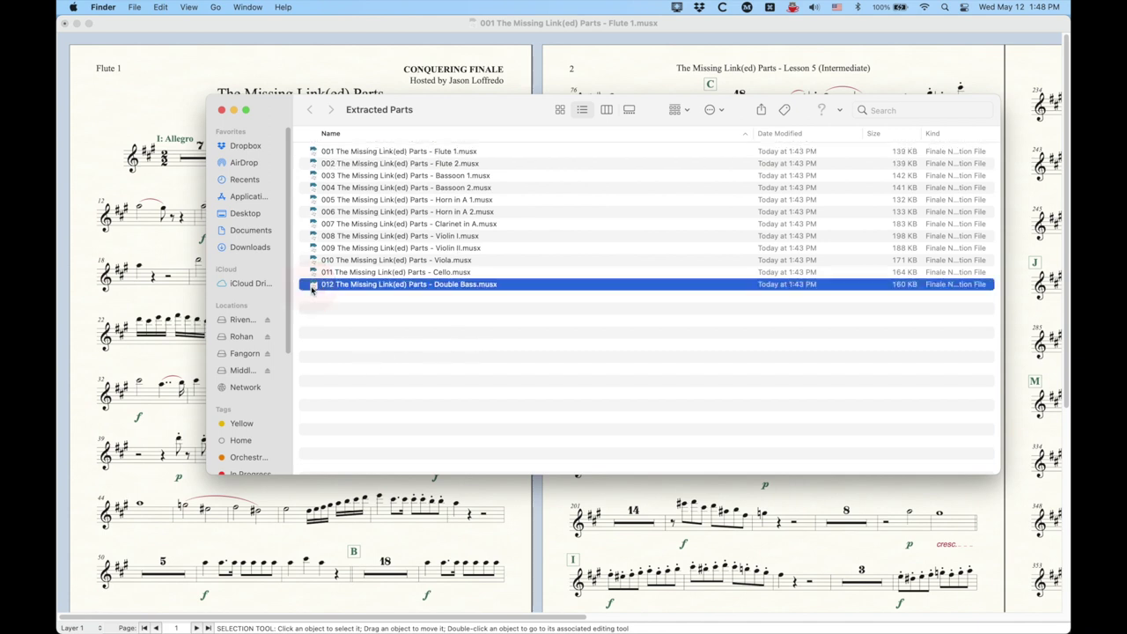
pyautogui.click(311, 153)
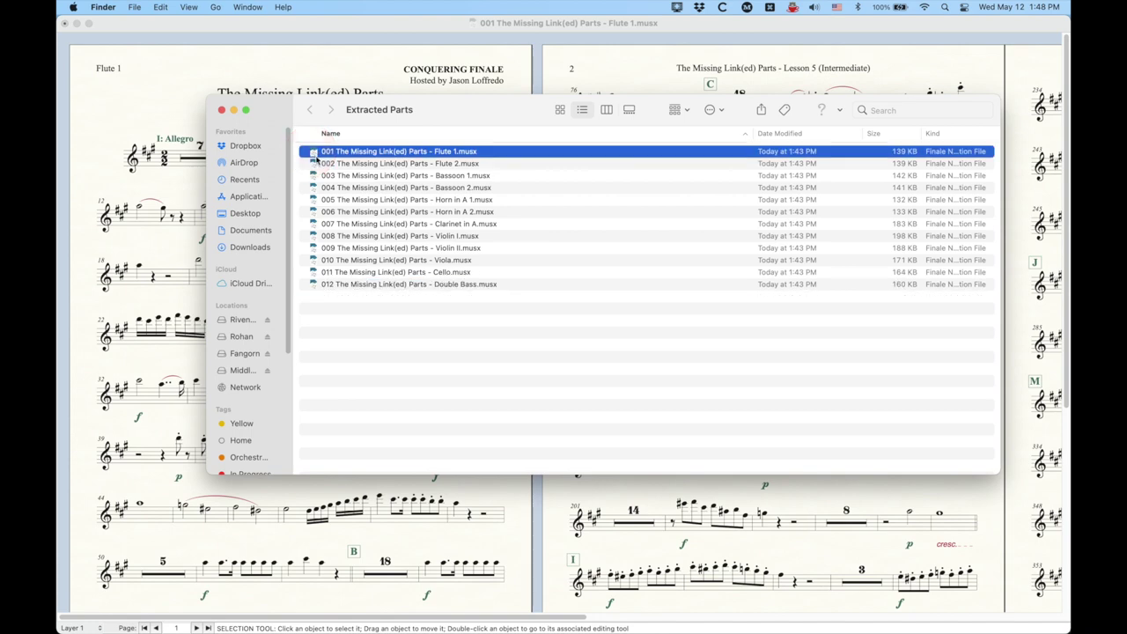
pyautogui.click(317, 165)
pyautogui.click(316, 176)
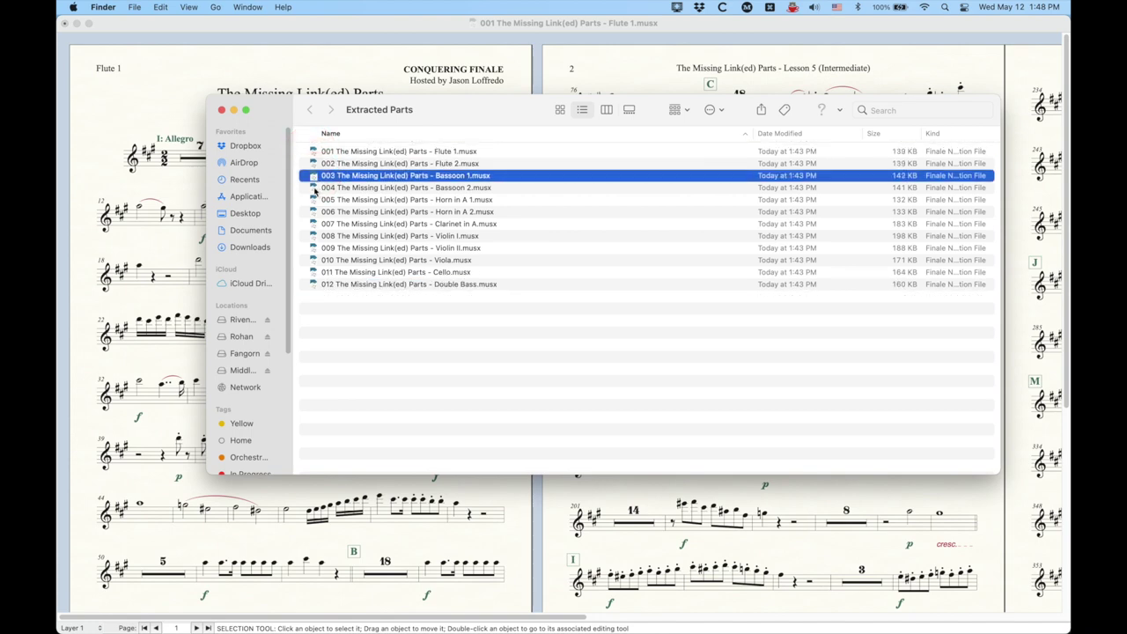
# Bring the 23-5 linked-parts window forward and switch it to the Flute 1 part.
pyautogui.hotkey('ctrl', 'Up')
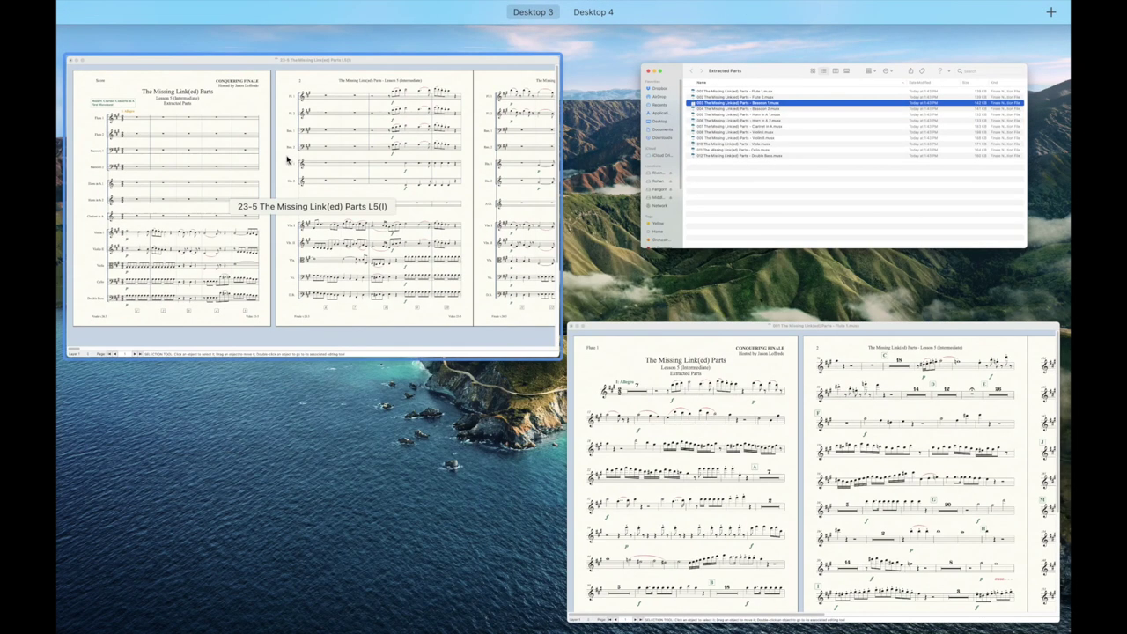
pyautogui.click(286, 159)
pyautogui.click(267, 7)
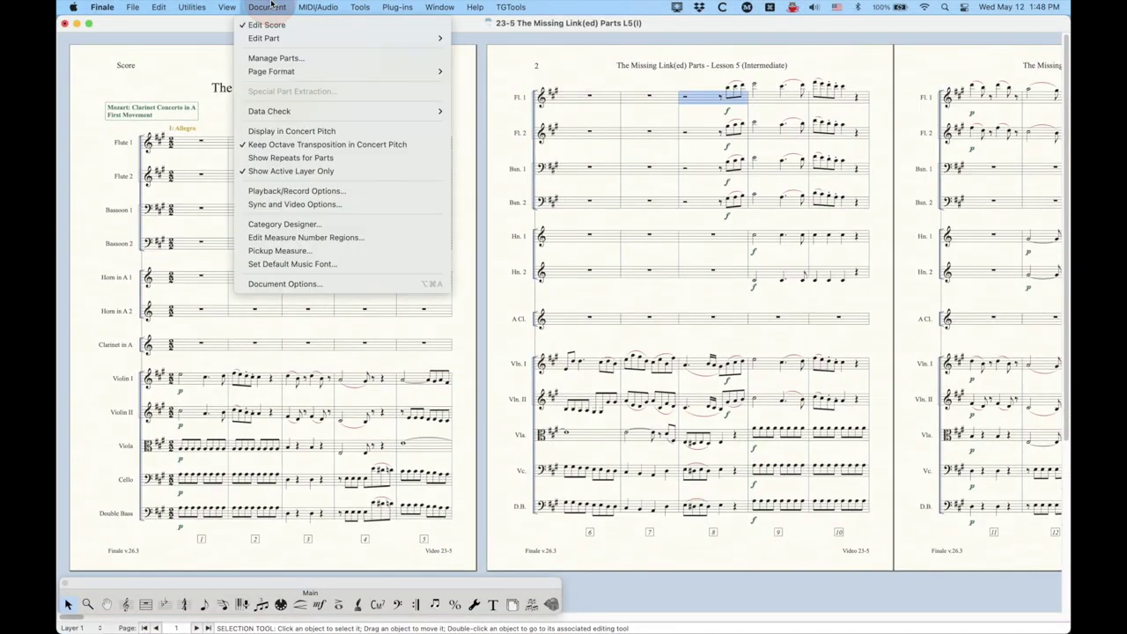
pyautogui.click(267, 6)
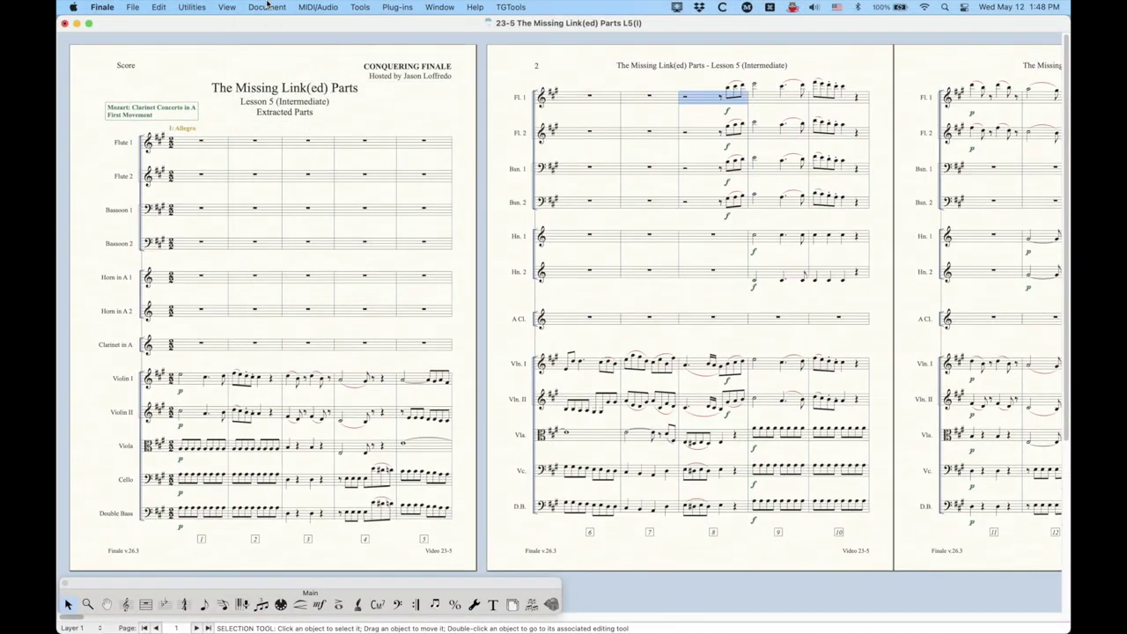
pyautogui.click(268, 6)
pyautogui.moveTo(269, 39)
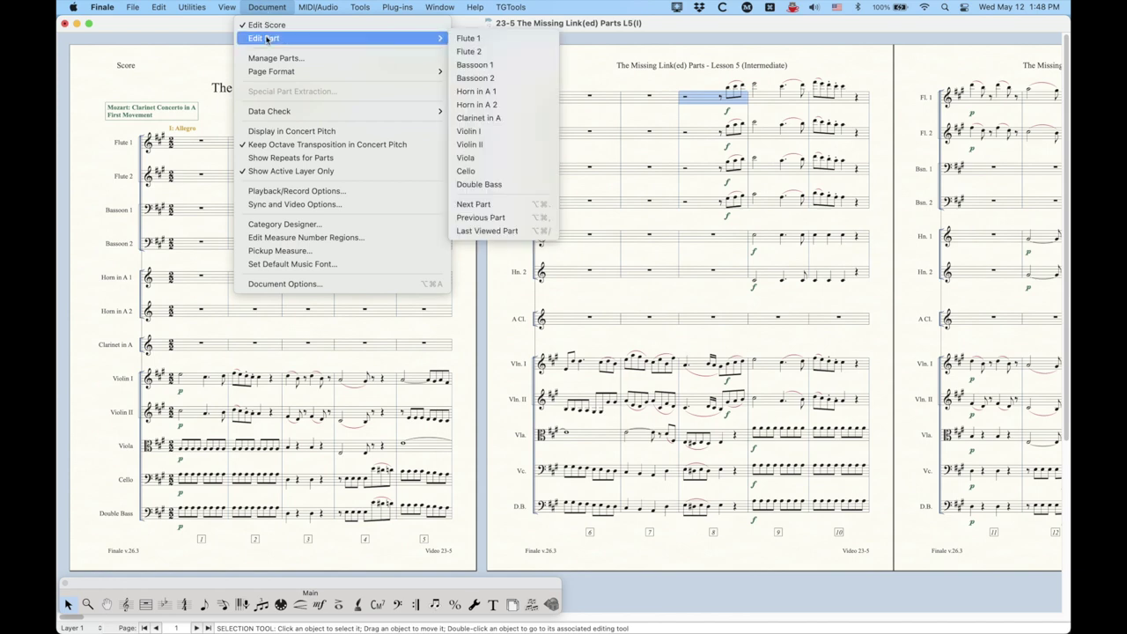
pyautogui.click(467, 39)
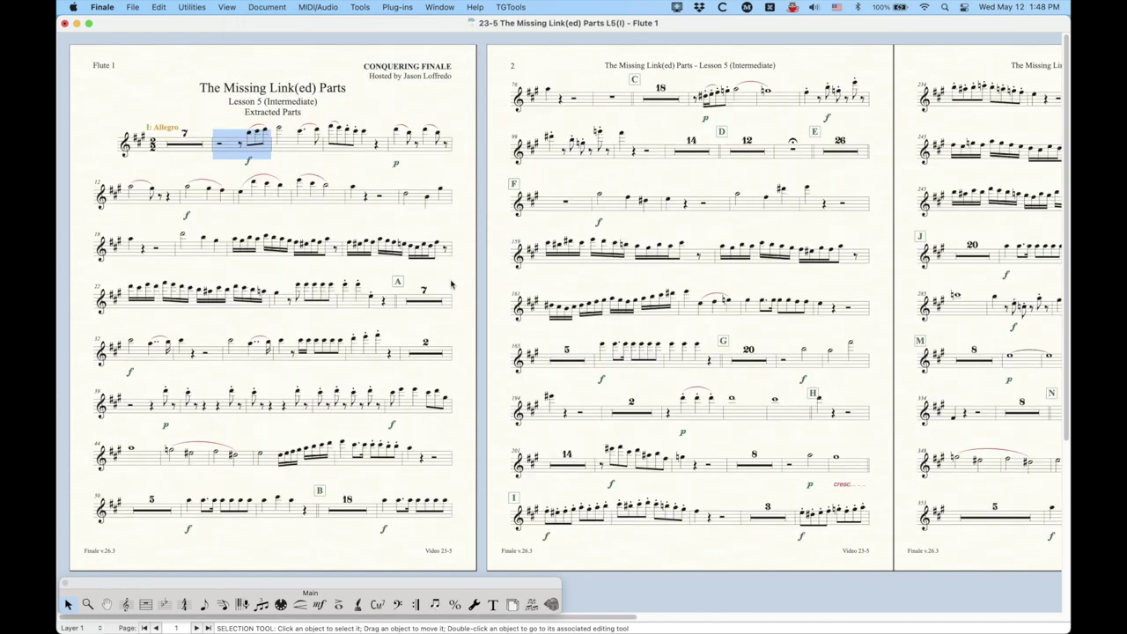
pyautogui.click(401, 106)
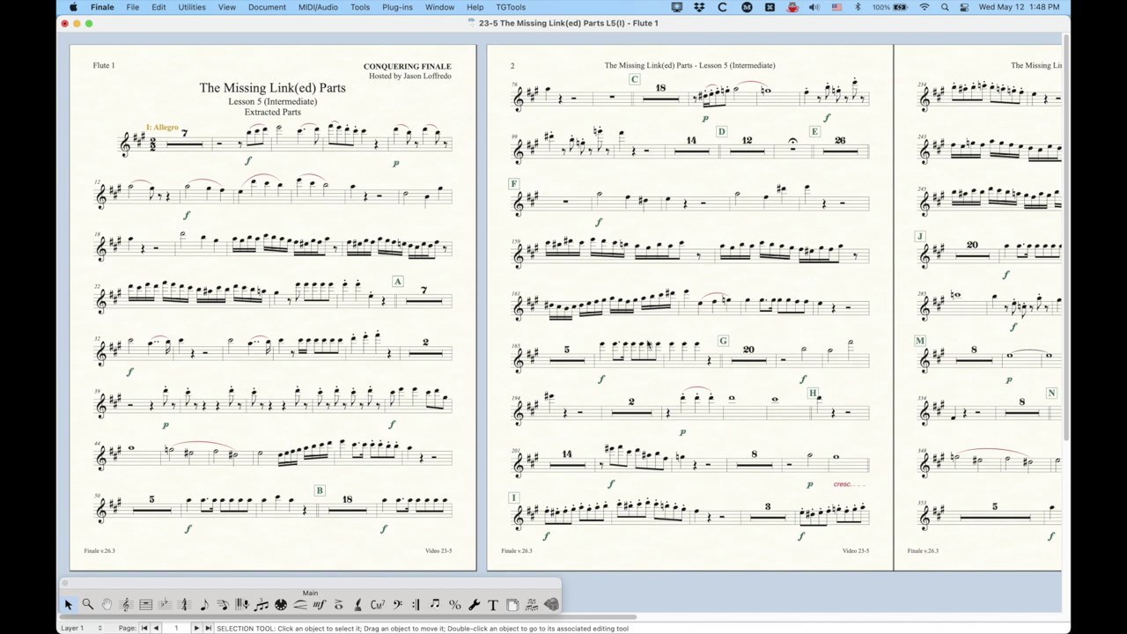
# Recheck the Document > Edit Part submenu without changing the displayed part.
pyautogui.click(264, 7)
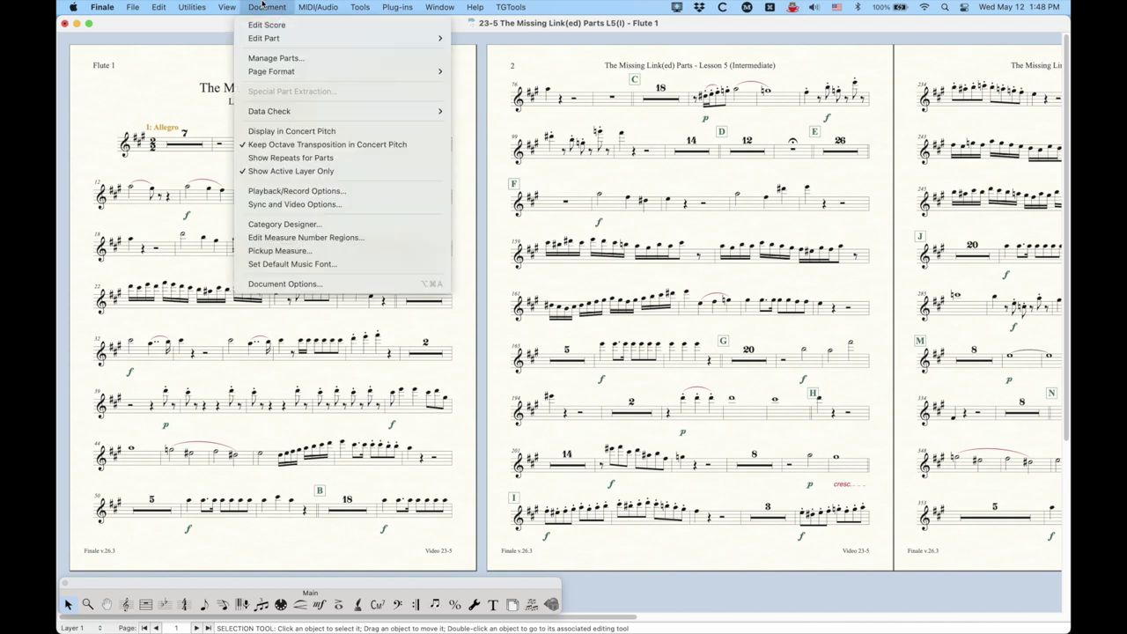
pyautogui.moveTo(266, 40)
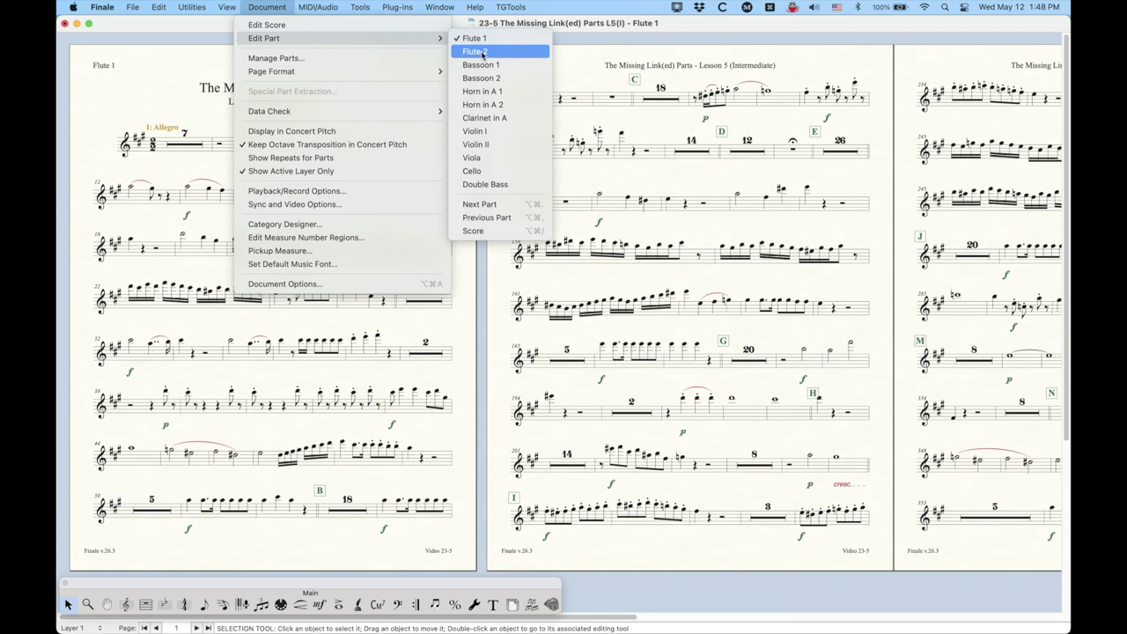
pyautogui.click(264, 4)
pyautogui.hotkey('ctrl', 'Up')
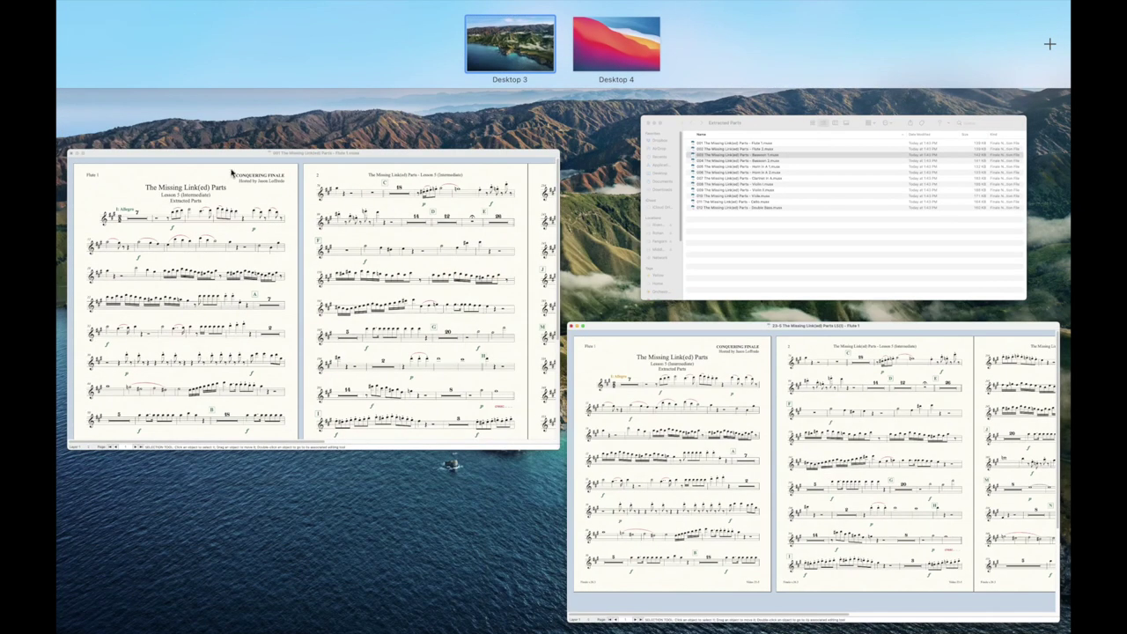
# Bring the Extracted Parts folder forward and select the Flute 1 and Double Bass files in turn.
pyautogui.click(818, 231)
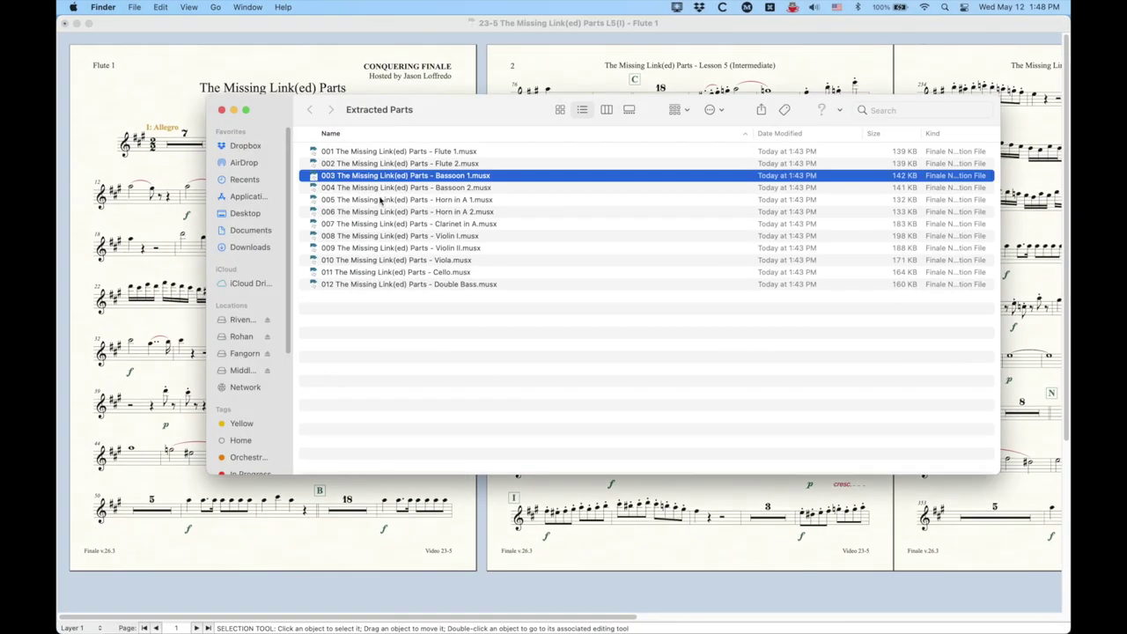
pyautogui.click(313, 151)
pyautogui.click(314, 284)
pyautogui.click(367, 350)
pyautogui.click(313, 155)
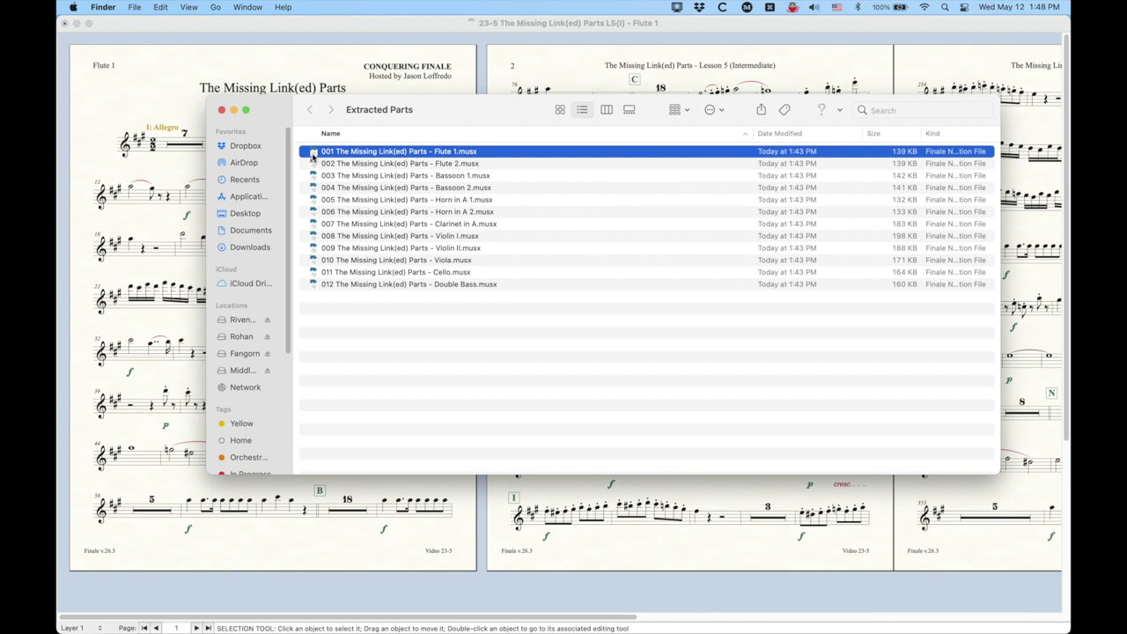
# Review the linked-parts score's parts list without choosing one, then bring the extracted Flute 1 file forward.
pyautogui.click(291, 67)
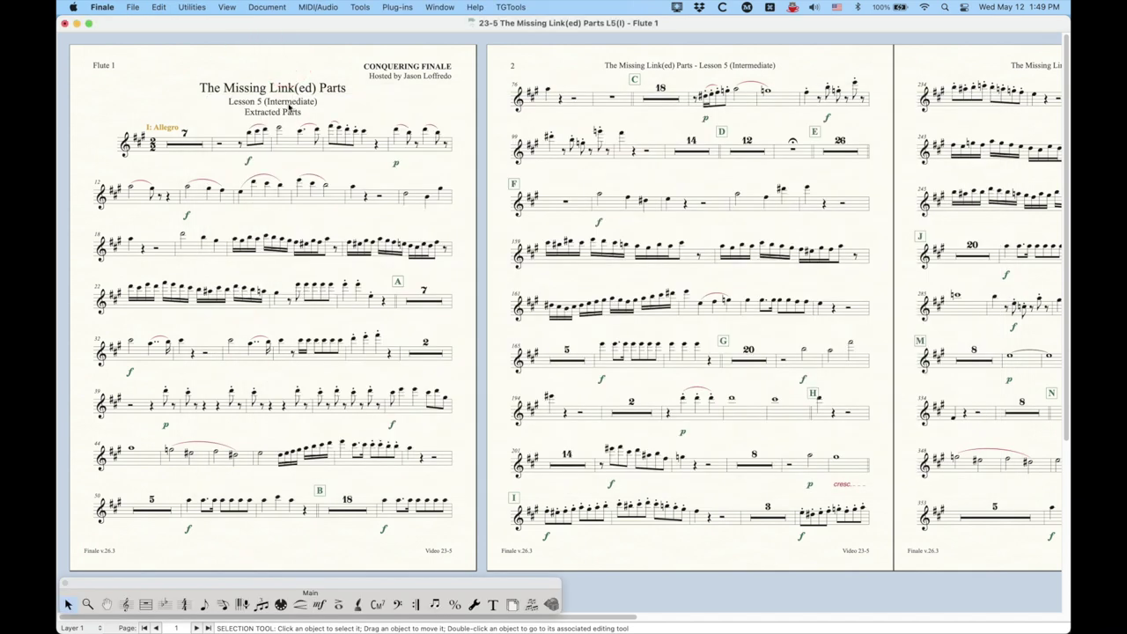
pyautogui.click(262, 6)
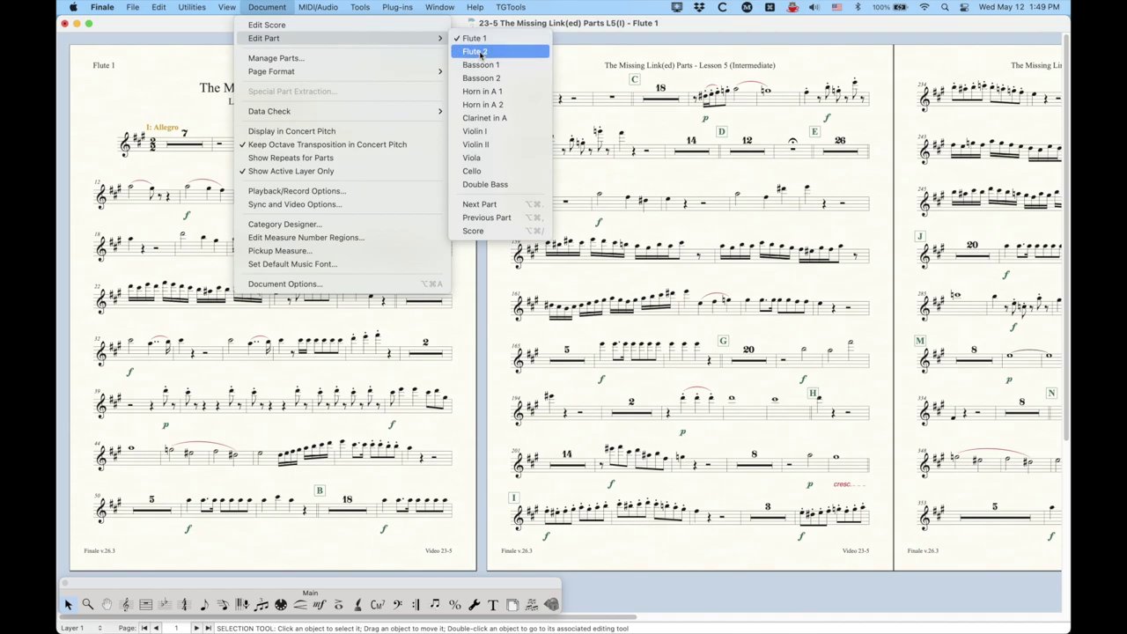
pyautogui.click(272, 5)
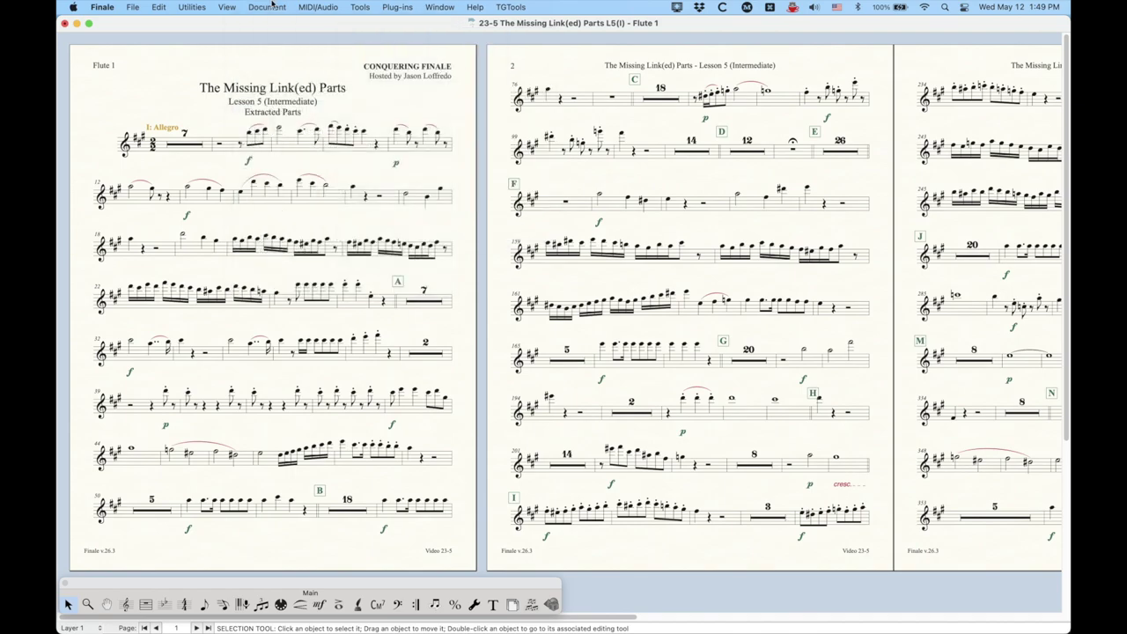
pyautogui.hotkey('ctrl', 'Up')
pyautogui.click(403, 245)
# Step through the Extracted Parts files from Flute 2 down to Cello and move the window higher.
pyautogui.hotkey('ctrl', 'Up')
pyautogui.click(707, 171)
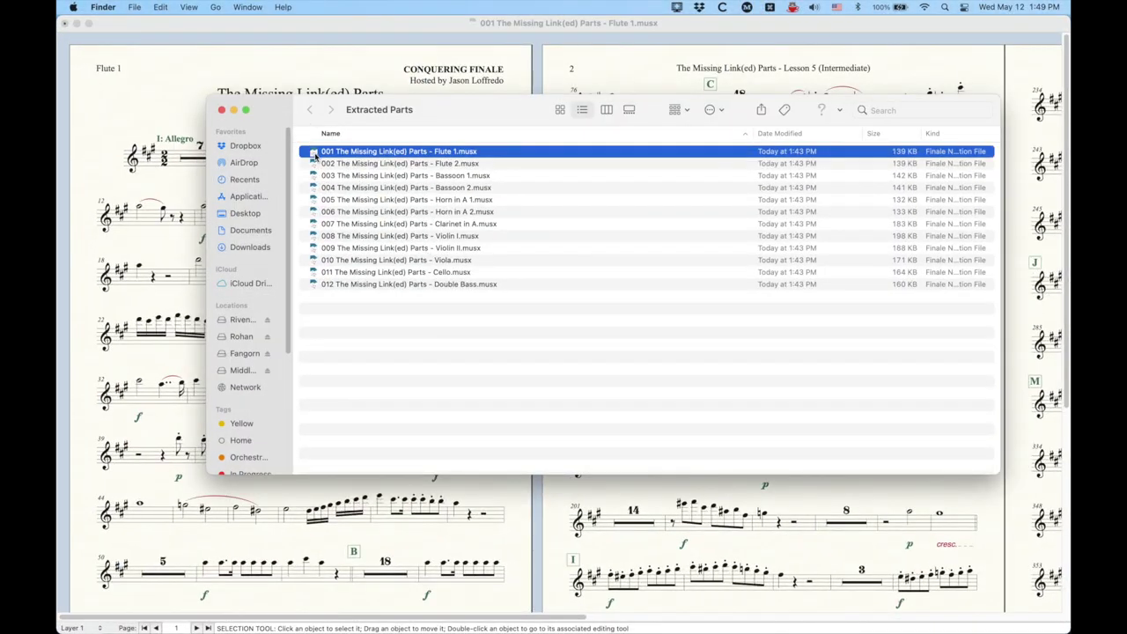
pyautogui.press('Down')
pyautogui.press('Down')
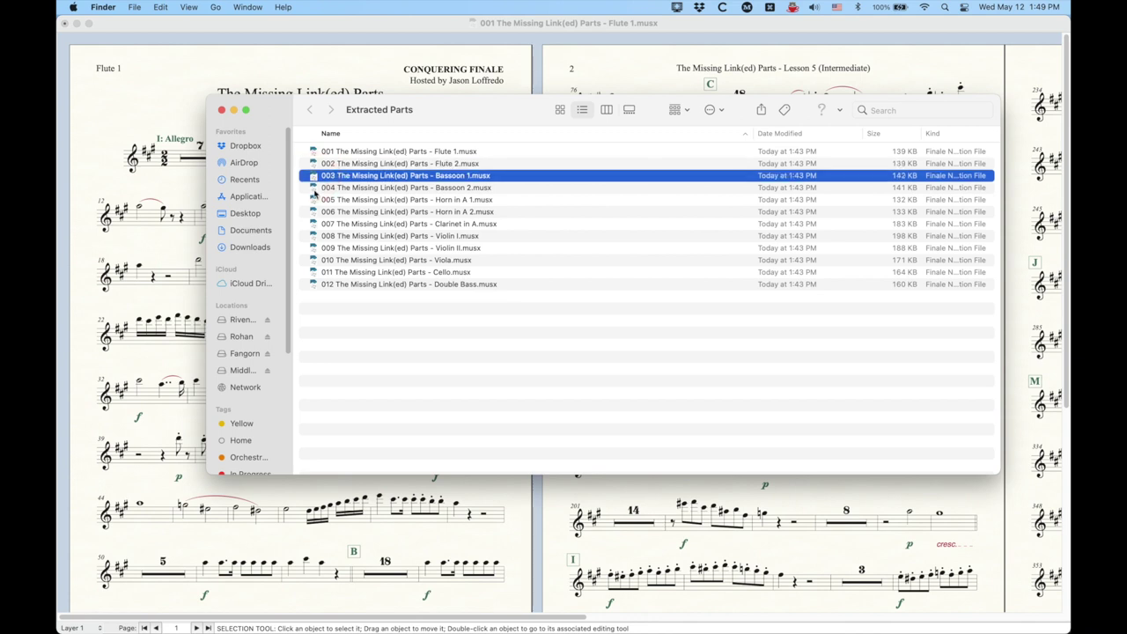
pyautogui.press('Down')
pyautogui.press('Down')
pyautogui.press('Down')
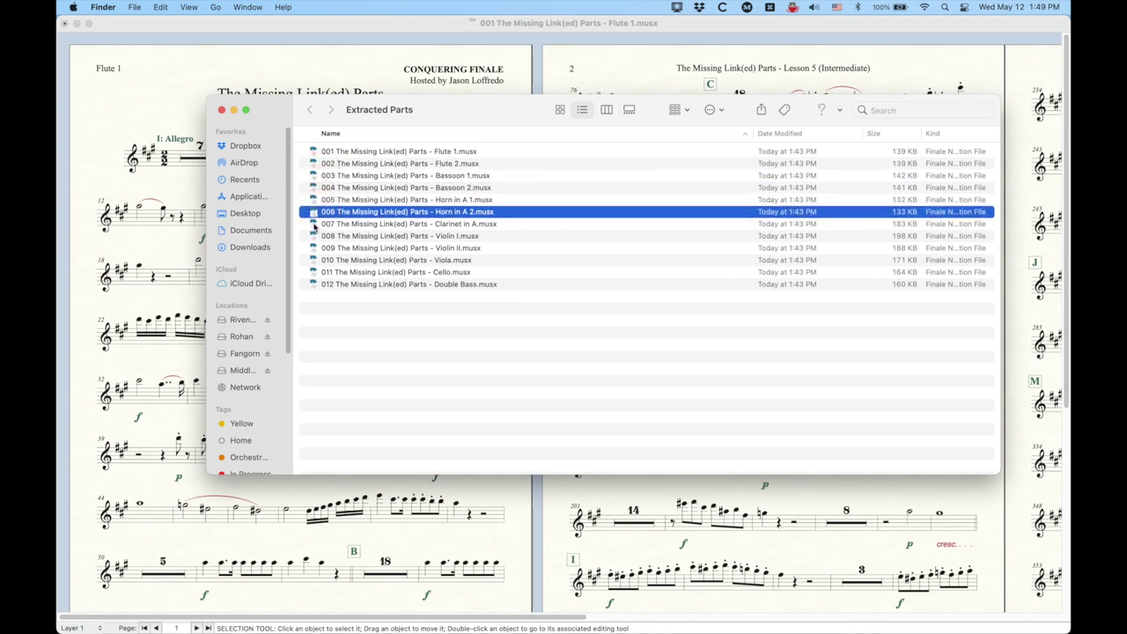
pyautogui.press('Down')
pyautogui.press('Down')
pyautogui.press('Down')
pyautogui.press('Down')
pyautogui.press('Down')
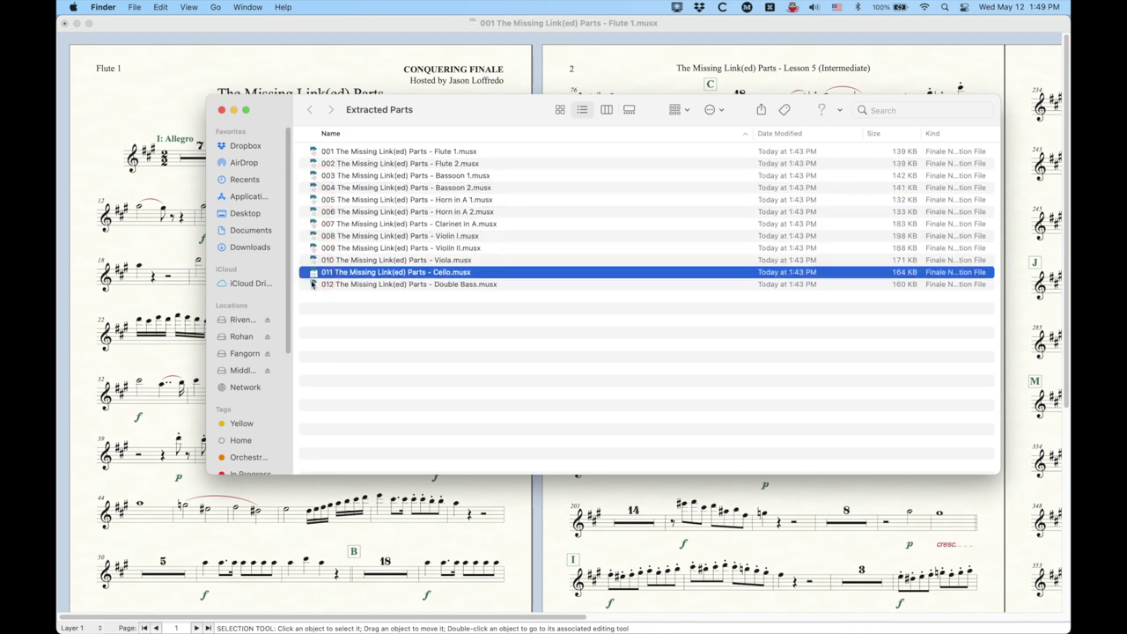
pyautogui.press('Down')
pyautogui.click(371, 328)
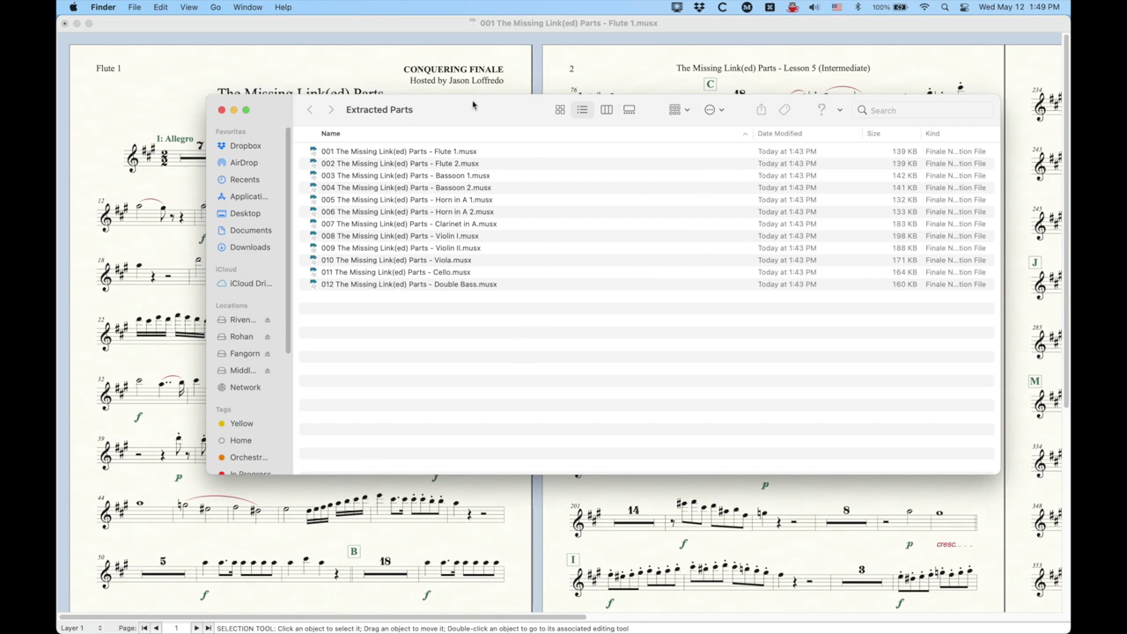
pyautogui.moveTo(476, 104); pyautogui.dragTo(458, 63)
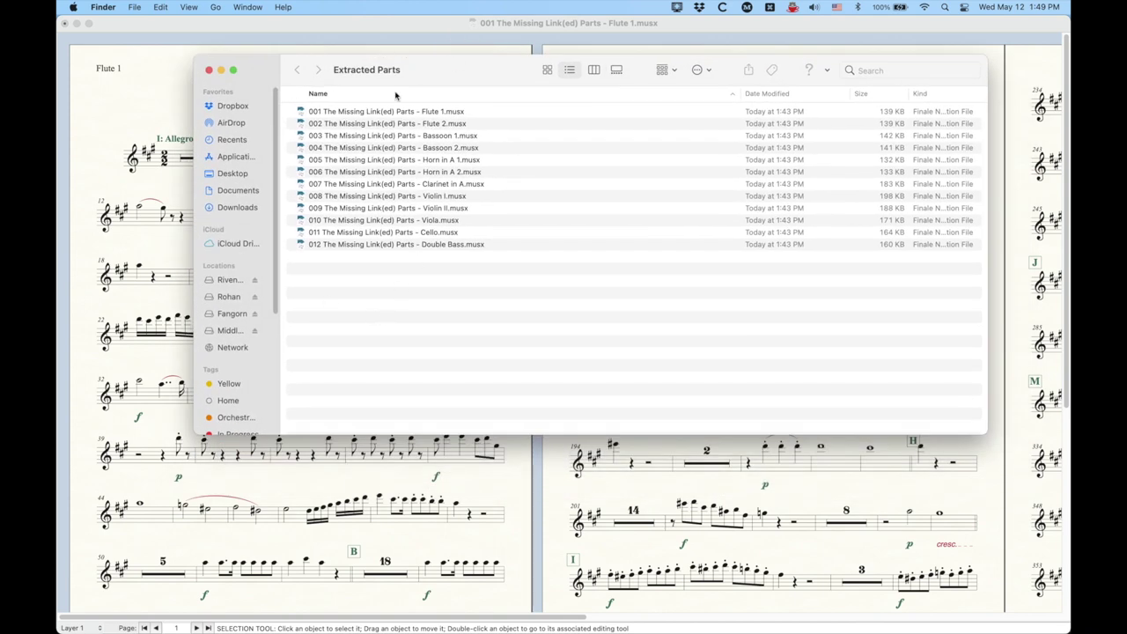
# Bring the linked-parts Flute 1 window forward and switch it to the full score with Document > Edit Score.
pyautogui.click(152, 48)
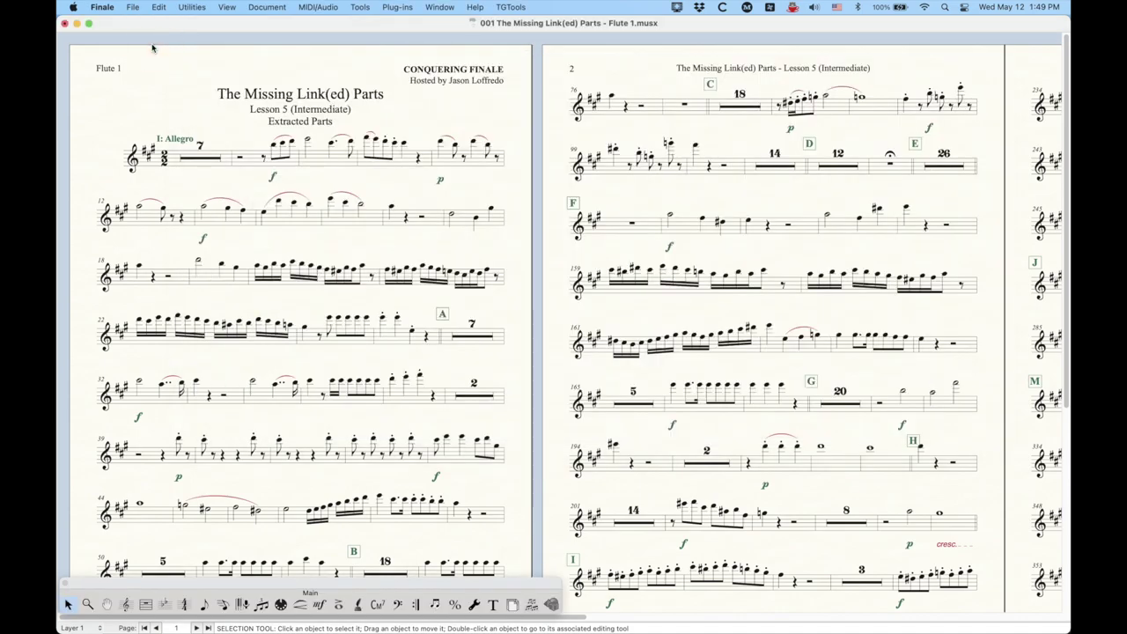
pyautogui.hotkey('ctrl', 'Up')
pyautogui.click(358, 109)
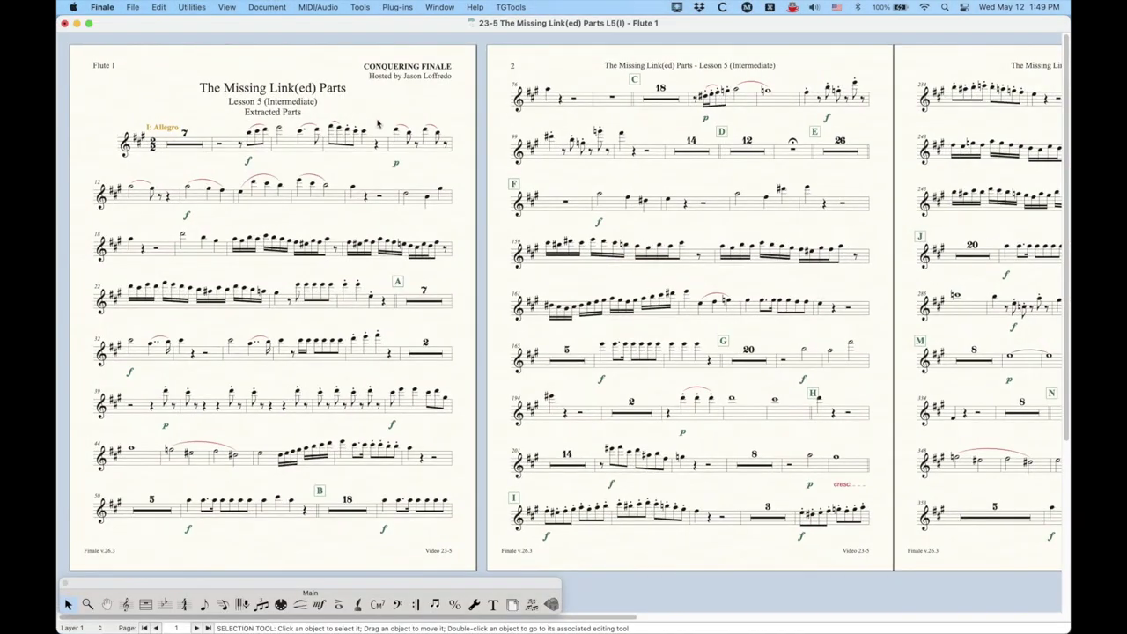
pyautogui.click(265, 7)
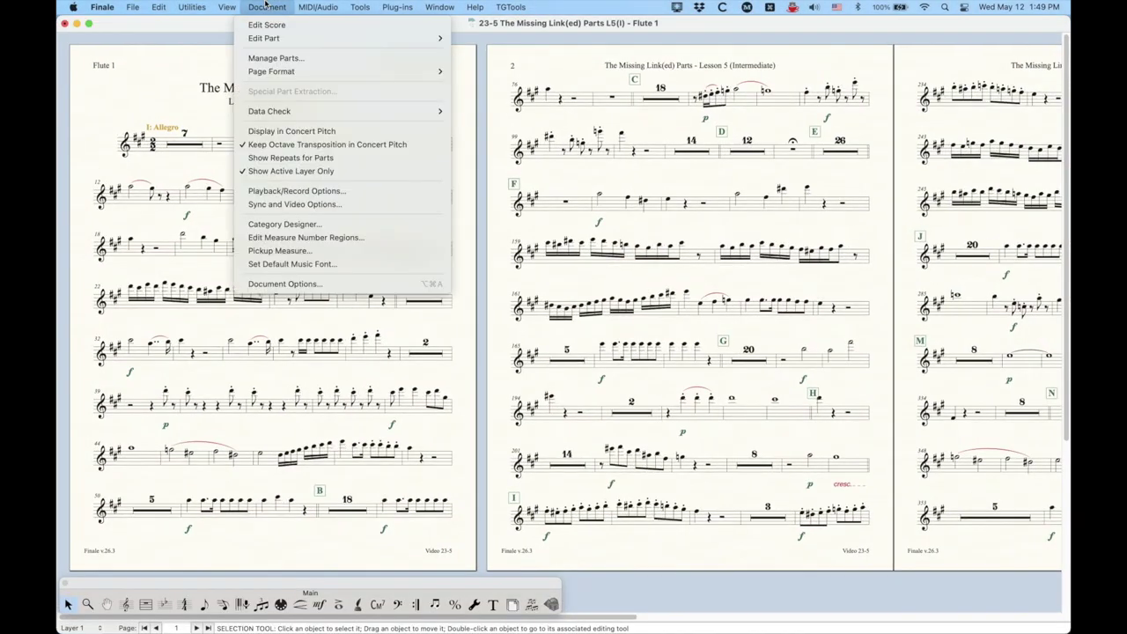
pyautogui.click(265, 6)
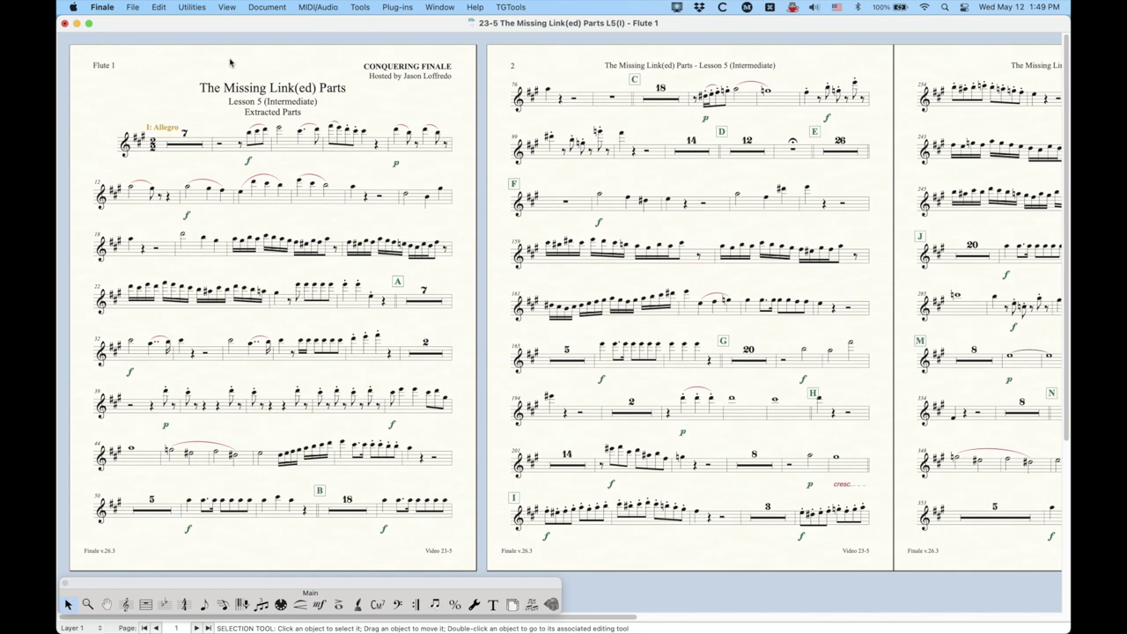
pyautogui.click(266, 7)
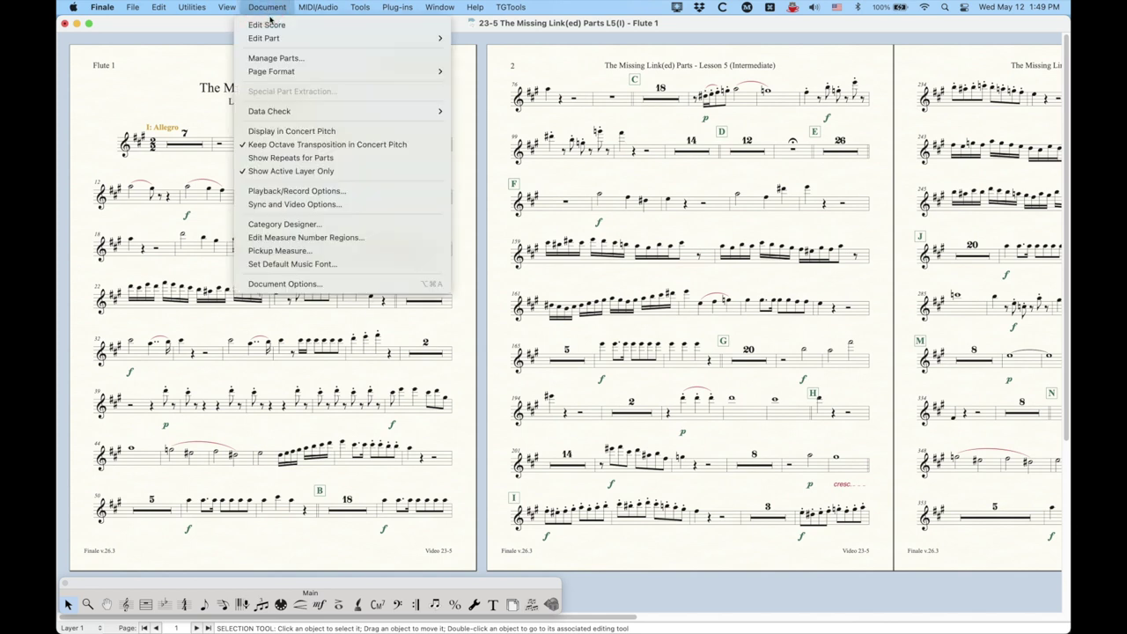
pyautogui.click(269, 25)
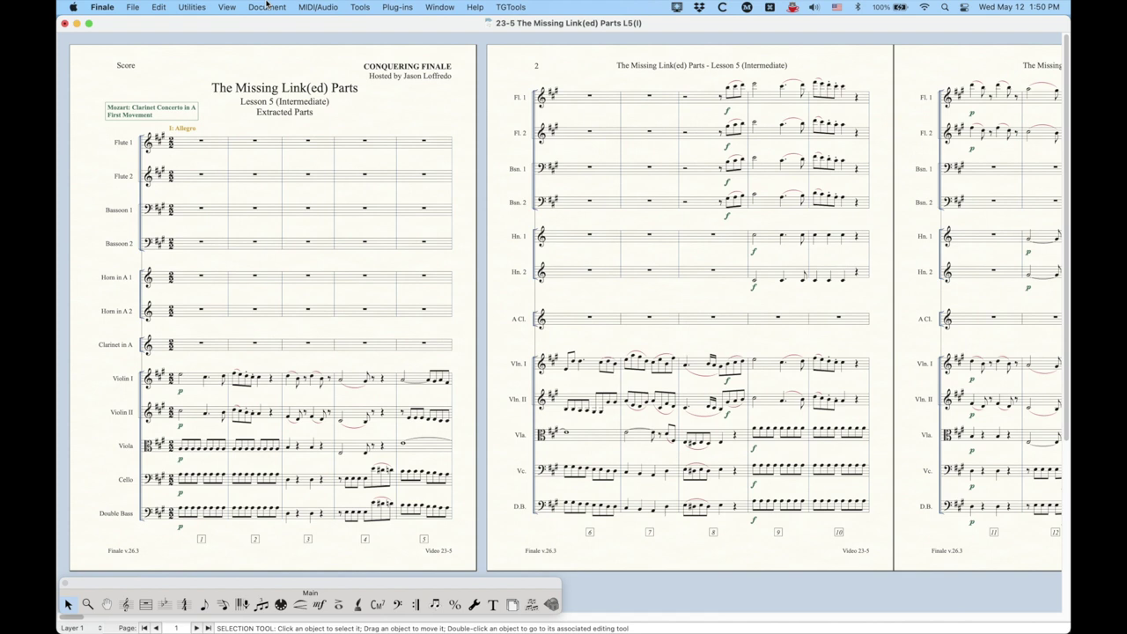
pyautogui.click(267, 4)
pyautogui.click(266, 3)
pyautogui.click(184, 65)
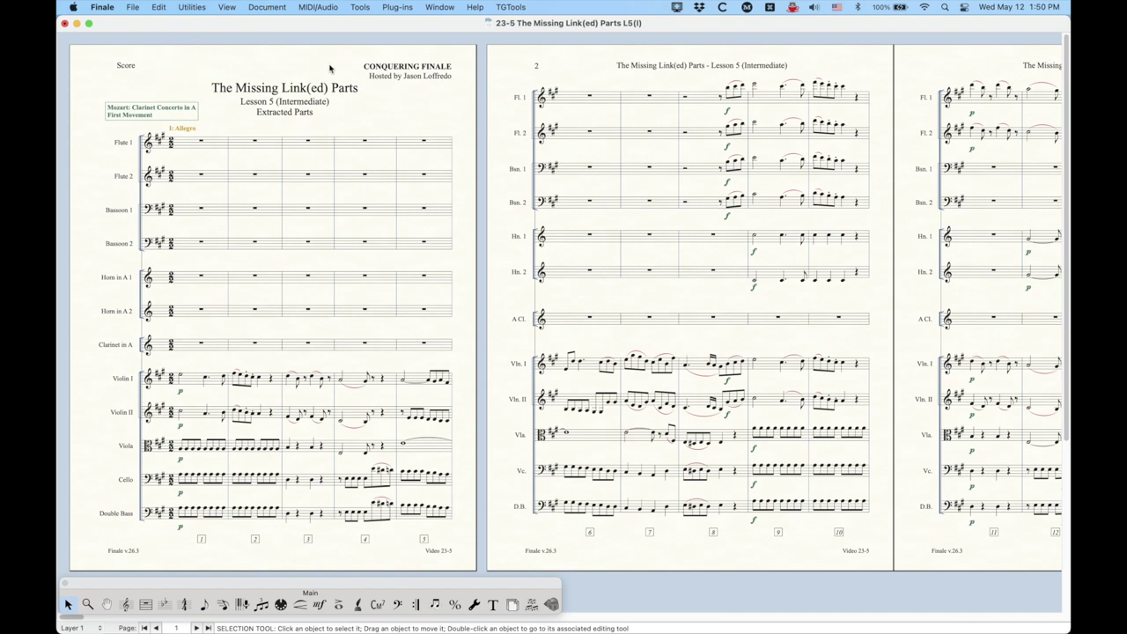